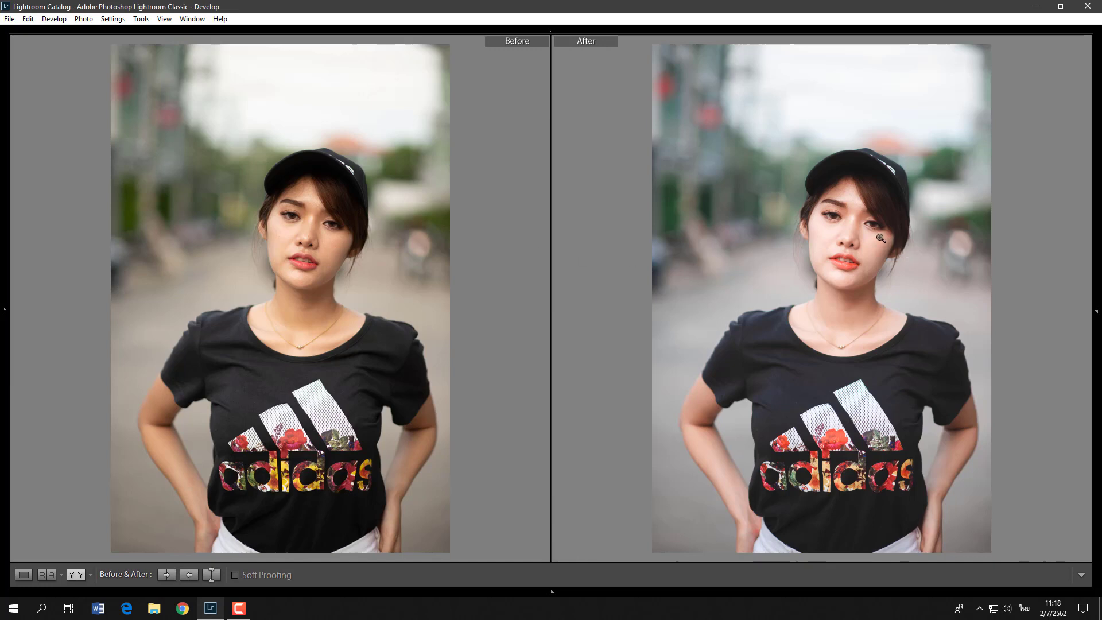
# Zoom in on the face to compare both versions of the portrait up close.
pyautogui.click(288, 227)
pyautogui.moveTo(399, 308); pyautogui.dragTo(309, 172)
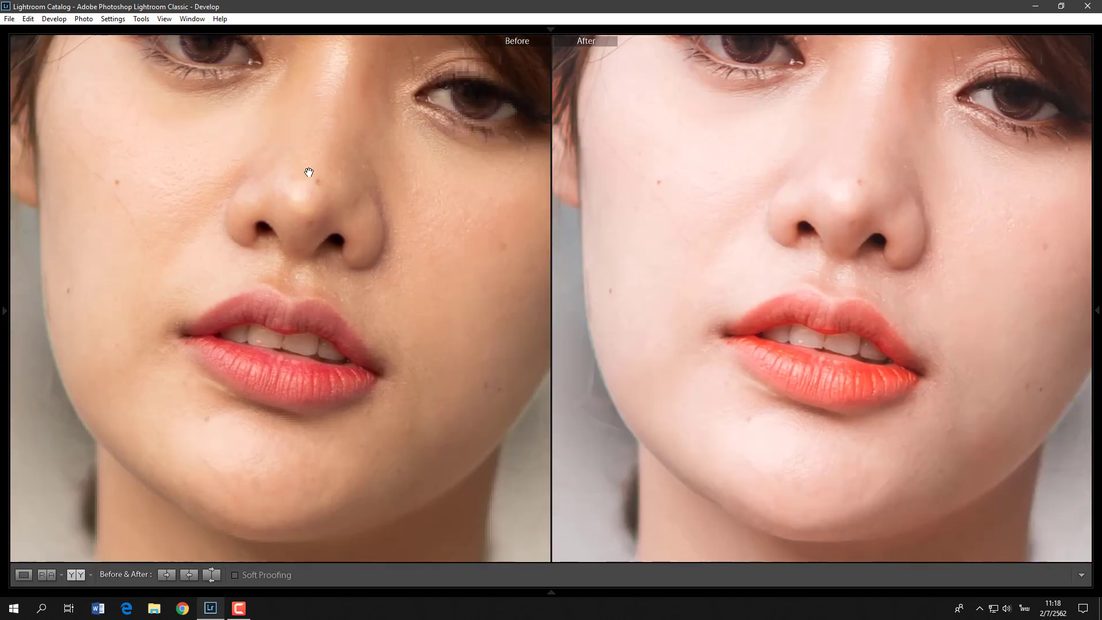
pyautogui.click(343, 191)
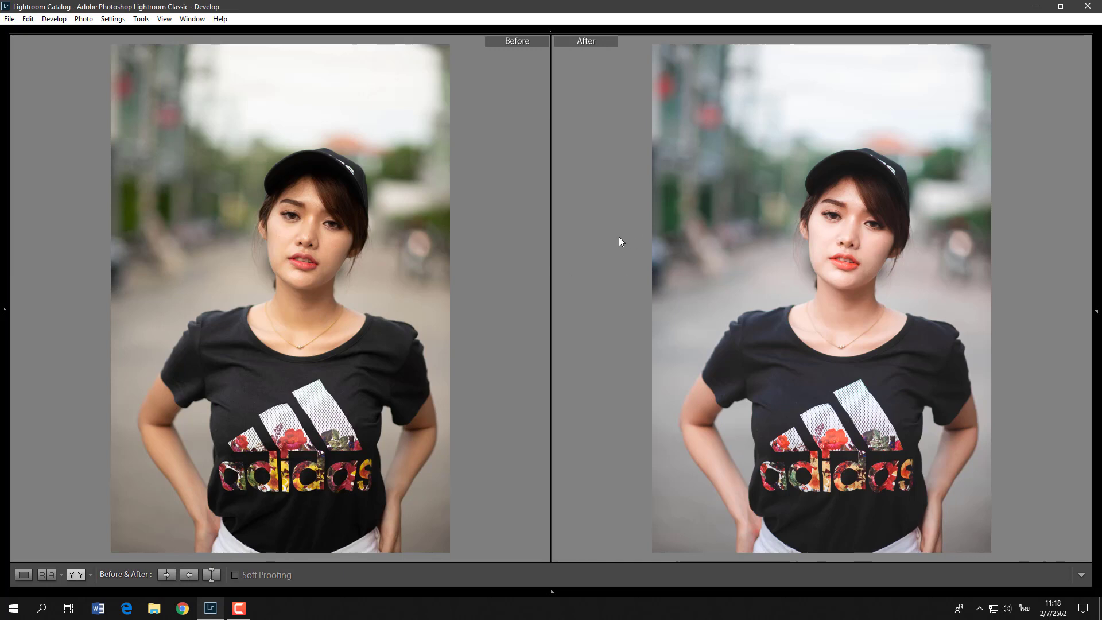
pyautogui.moveTo(861, 227); pyautogui.dragTo(844, 228)
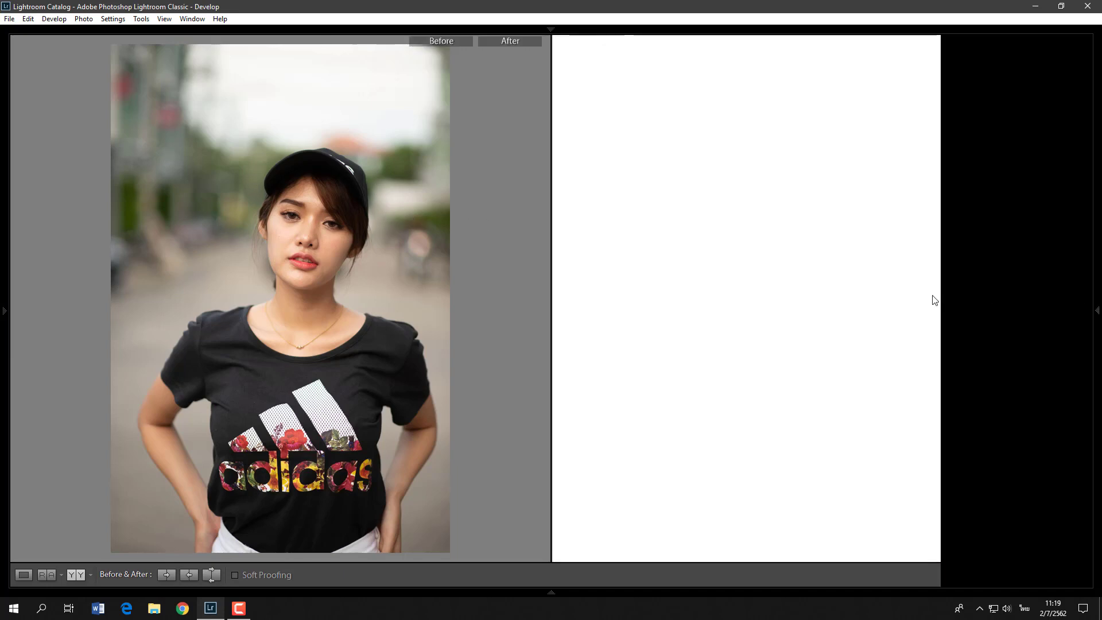
# Reset the develop settings to As Shot and 0.00 exposure, then view the photo in Loupe.
pyautogui.press('F8')
pyautogui.scroll(10, 996, 279)
pyautogui.scroll(5, 994, 277)
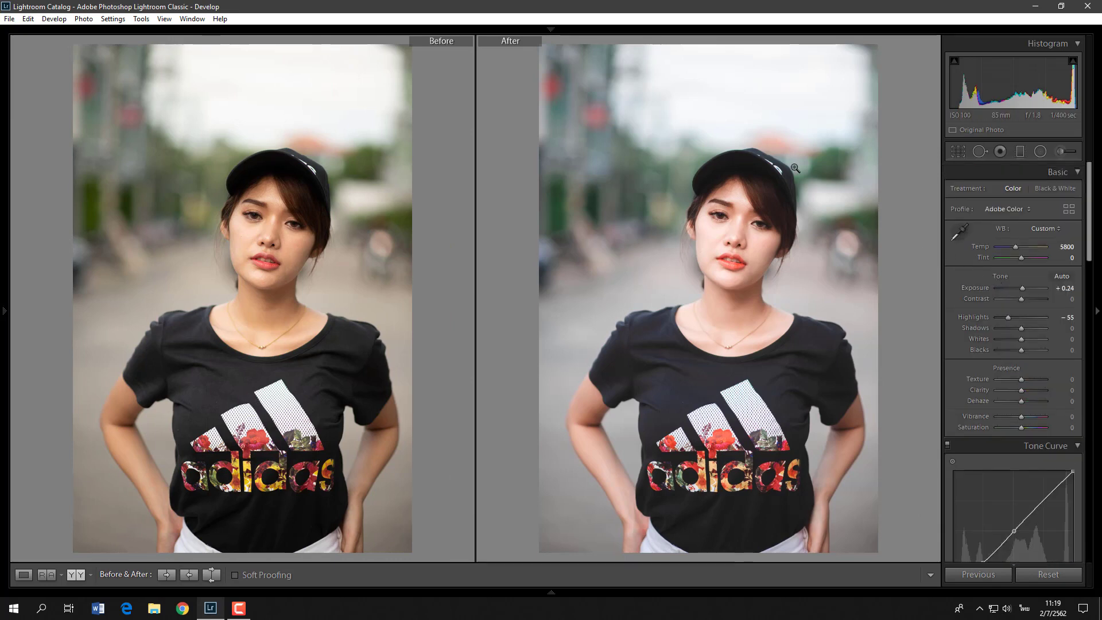
pyautogui.click(261, 218)
pyautogui.click(315, 283)
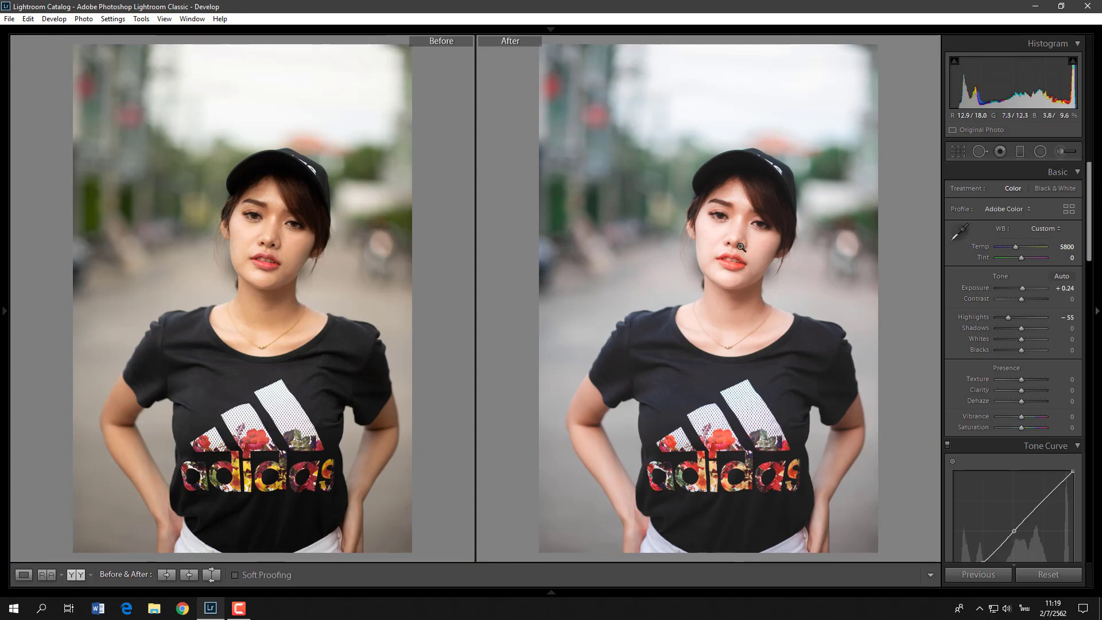
pyautogui.moveTo(254, 210); pyautogui.dragTo(312, 229)
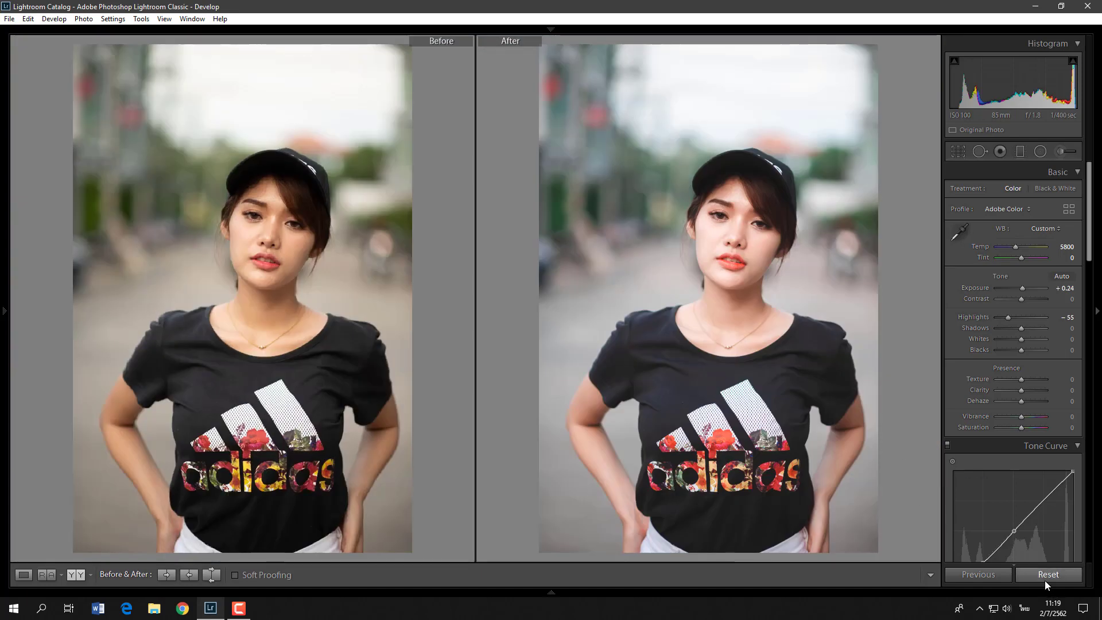
pyautogui.click(1045, 575)
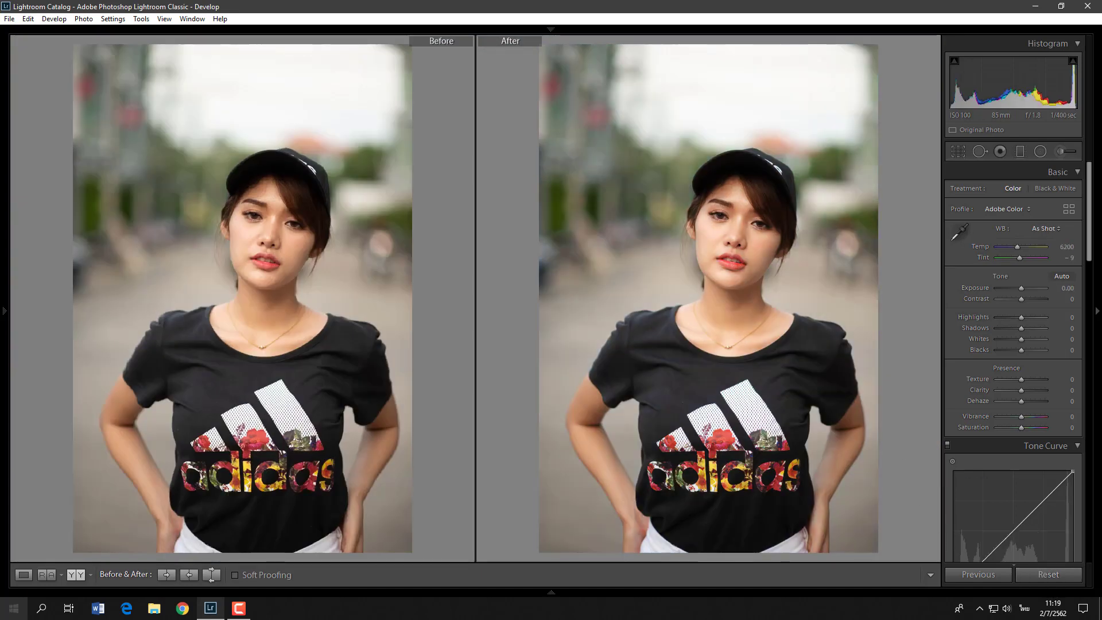
pyautogui.click(23, 575)
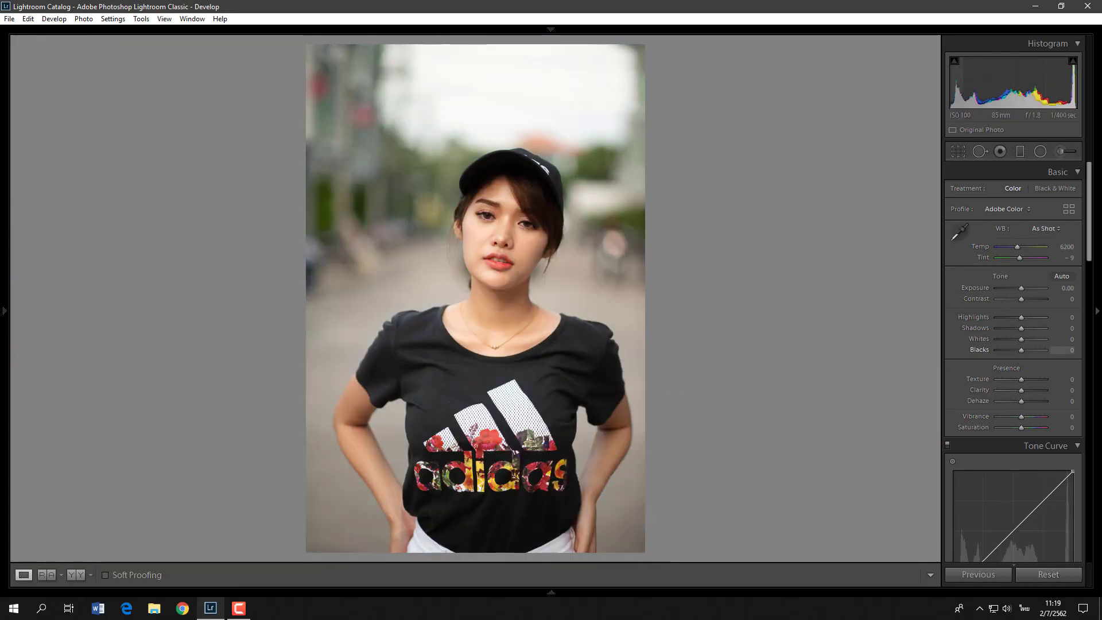
# Try cooler white balance temperatures with the Temp slider in the Basic panel.
pyautogui.scroll(-3, 1048, 229)
pyautogui.scroll(-3, 1057, 287)
pyautogui.scroll(-5, 1050, 326)
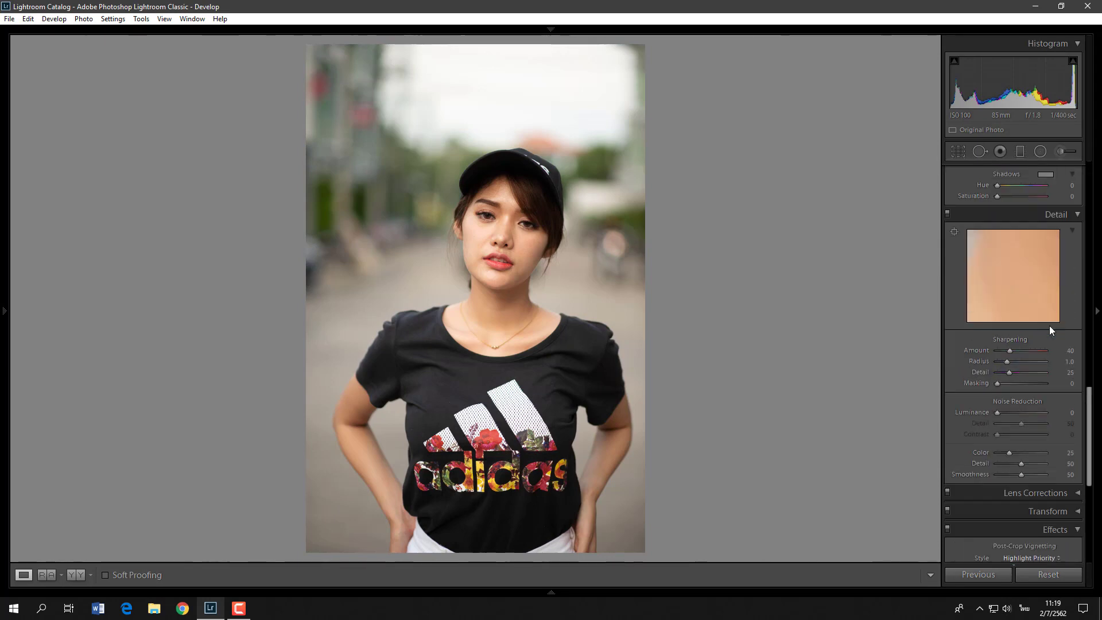
pyautogui.scroll(-5, 1050, 326)
pyautogui.scroll(5, 1049, 325)
pyautogui.scroll(5, 1049, 326)
pyautogui.scroll(3, 1050, 326)
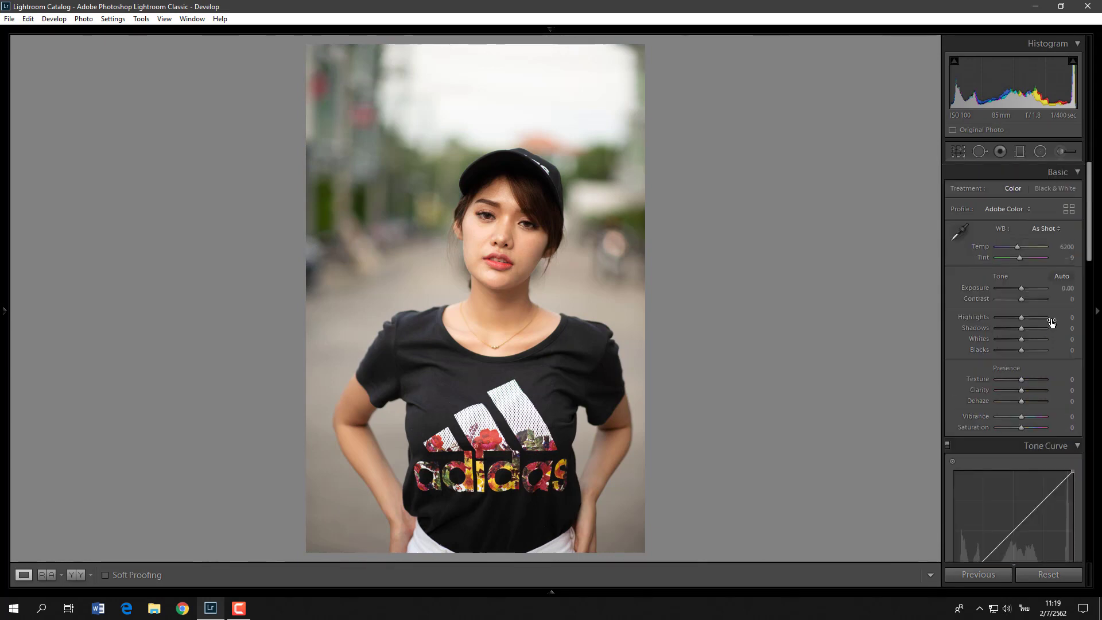
pyautogui.moveTo(1094, 225)
pyautogui.mouseDown()
pyautogui.moveTo(1069, 523)
pyautogui.moveTo(1101, 217)
pyautogui.mouseUp()
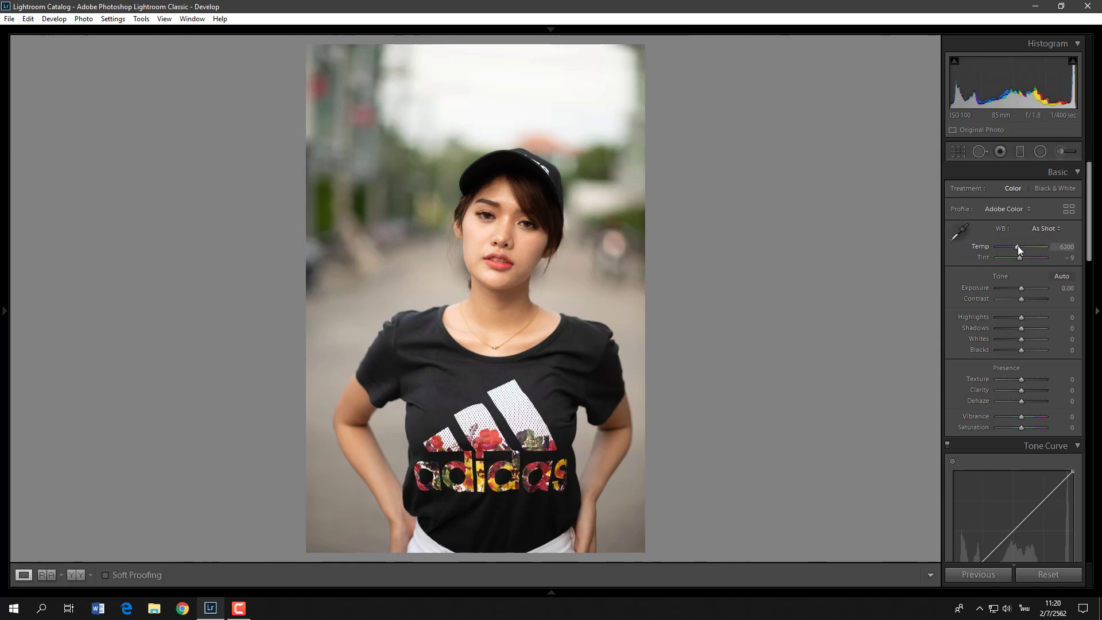
pyautogui.moveTo(1018, 246); pyautogui.dragTo(1016, 246)
pyautogui.press('Down')
pyautogui.press('Down')
pyautogui.press('Down')
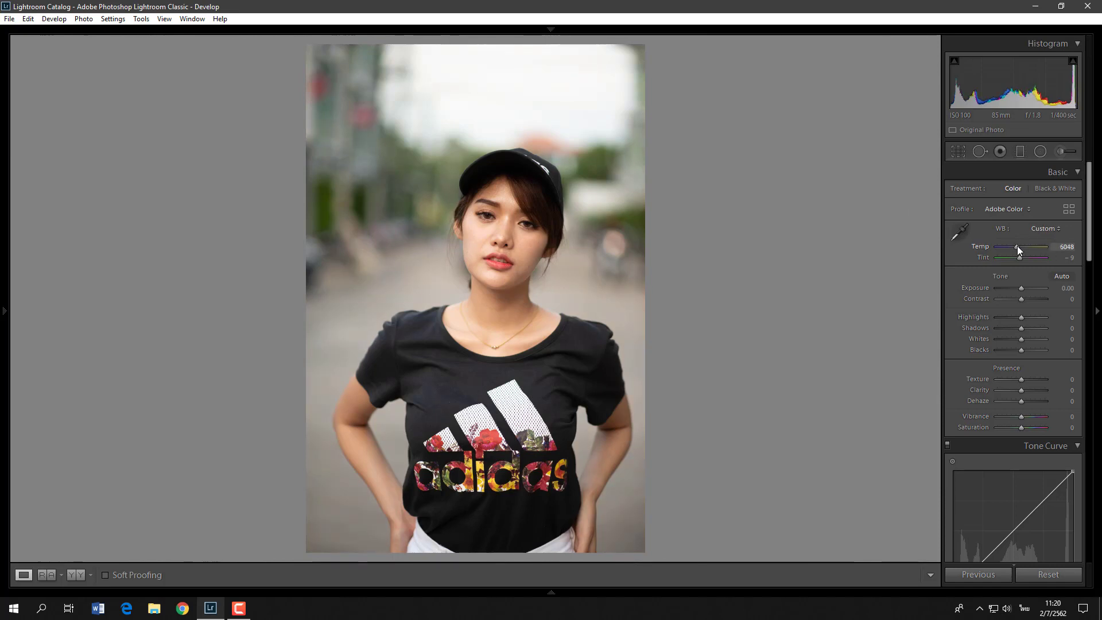
pyautogui.moveTo(1018, 247)
pyautogui.mouseDown()
pyautogui.moveTo(1007, 250)
pyautogui.moveTo(1046, 252)
pyautogui.moveTo(983, 251)
pyautogui.mouseUp()
# Reset Temp and enter an exact white balance temperature of 5800.
pyautogui.doubleClick(986, 248)
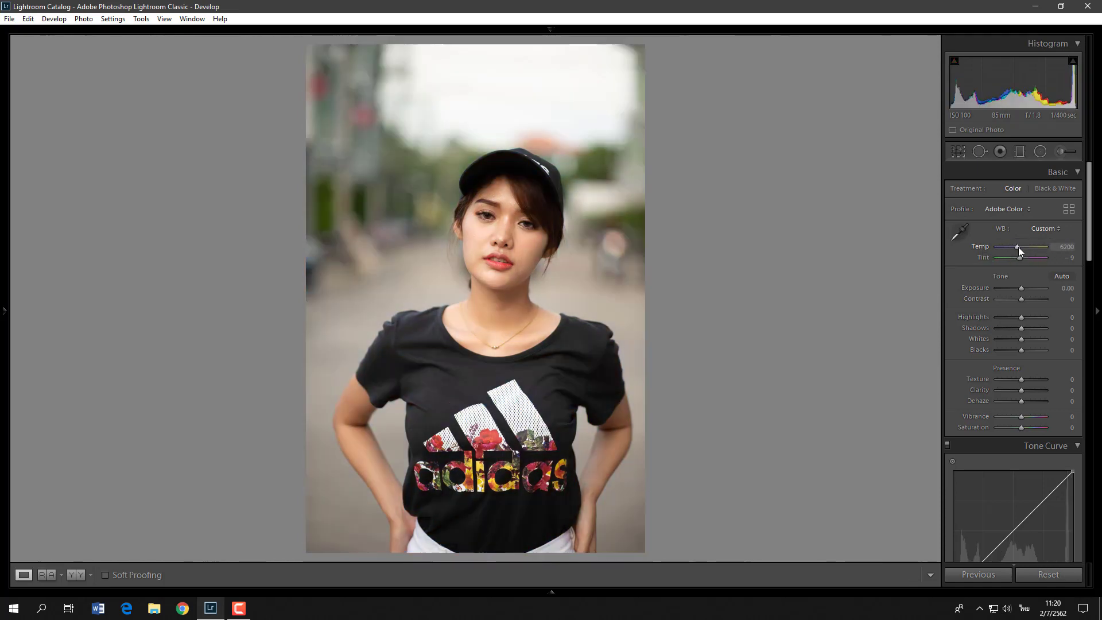
pyautogui.moveTo(1012, 247); pyautogui.dragTo(1013, 247)
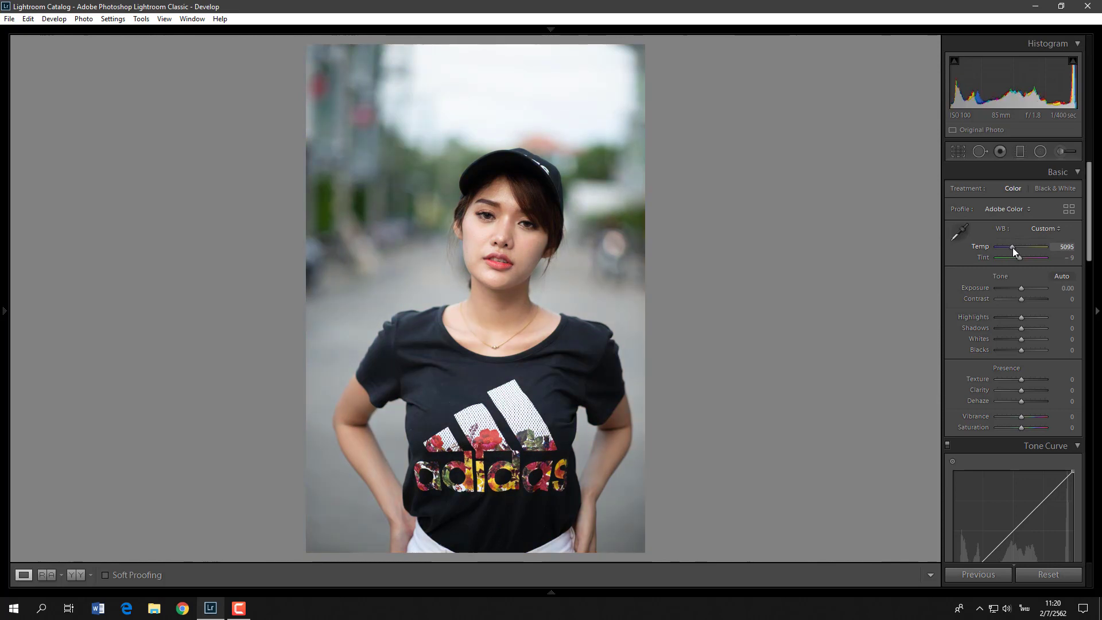
pyautogui.click(1052, 247)
pyautogui.write('85')
pyautogui.write('00')
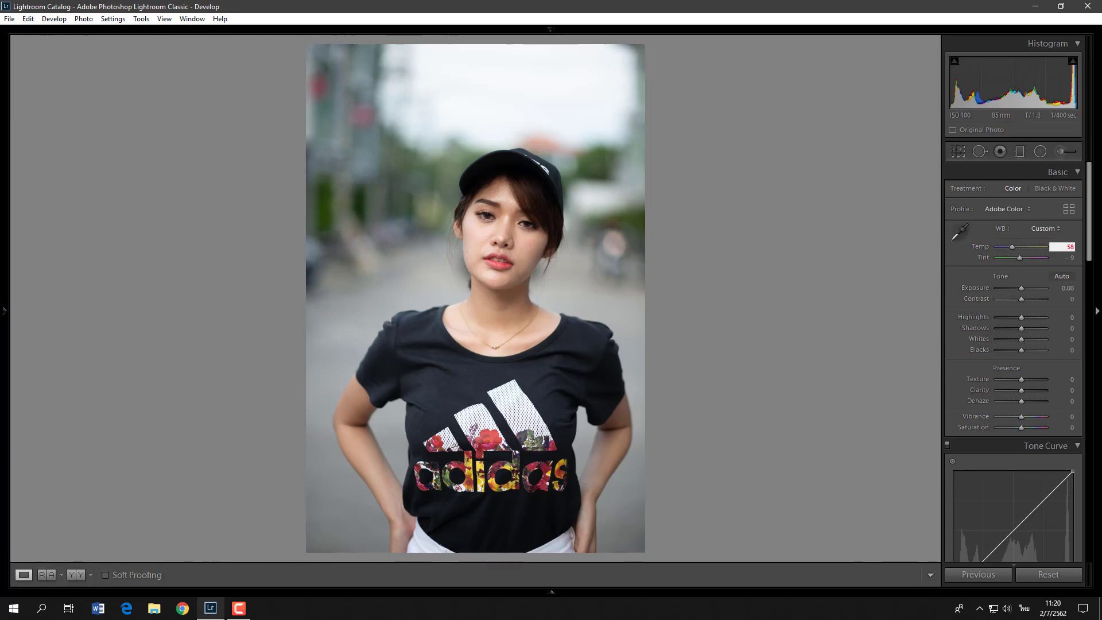
pyautogui.press('Return')
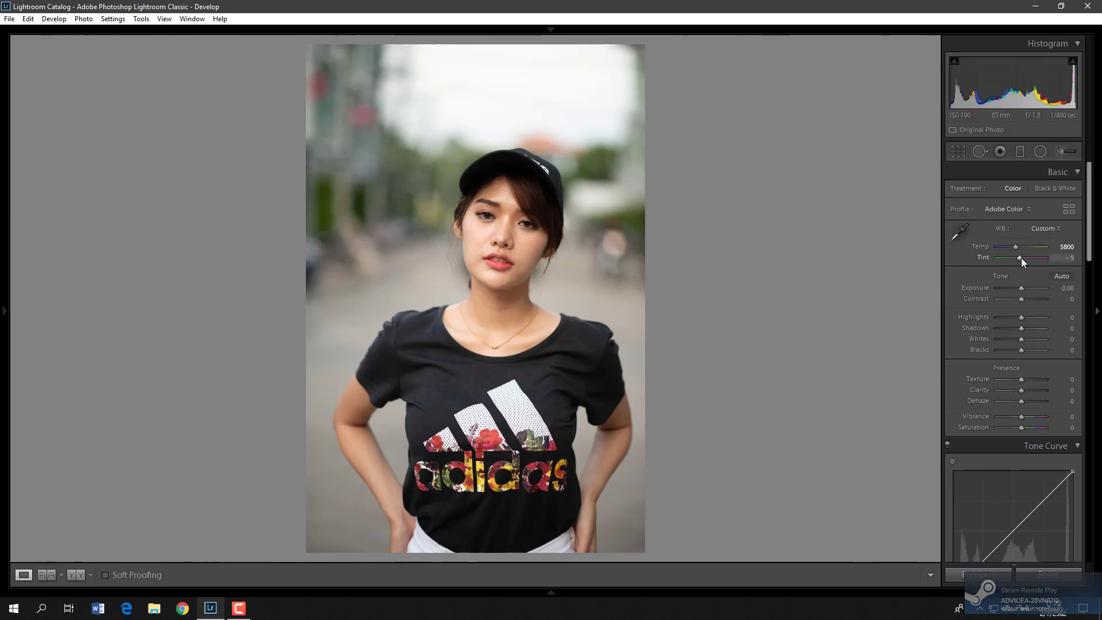
# Preview an extreme Tint, reset Tint to 0, and compare before and after.
pyautogui.moveTo(1021, 258); pyautogui.dragTo(984, 255)
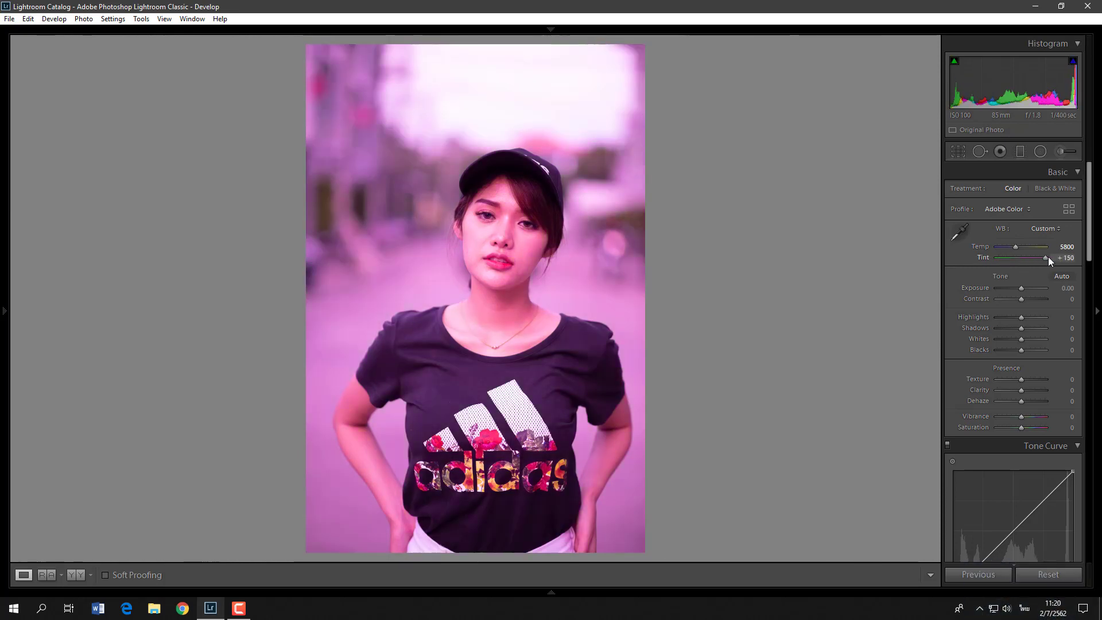
pyautogui.doubleClick(983, 256)
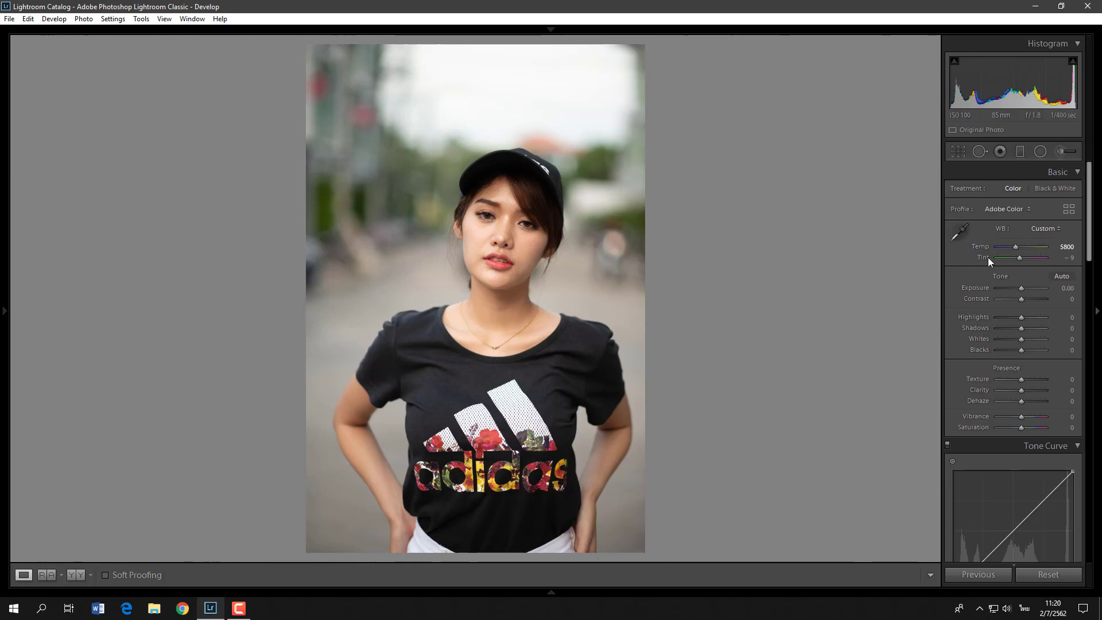
pyautogui.doubleClick(1021, 258)
pyautogui.click(73, 575)
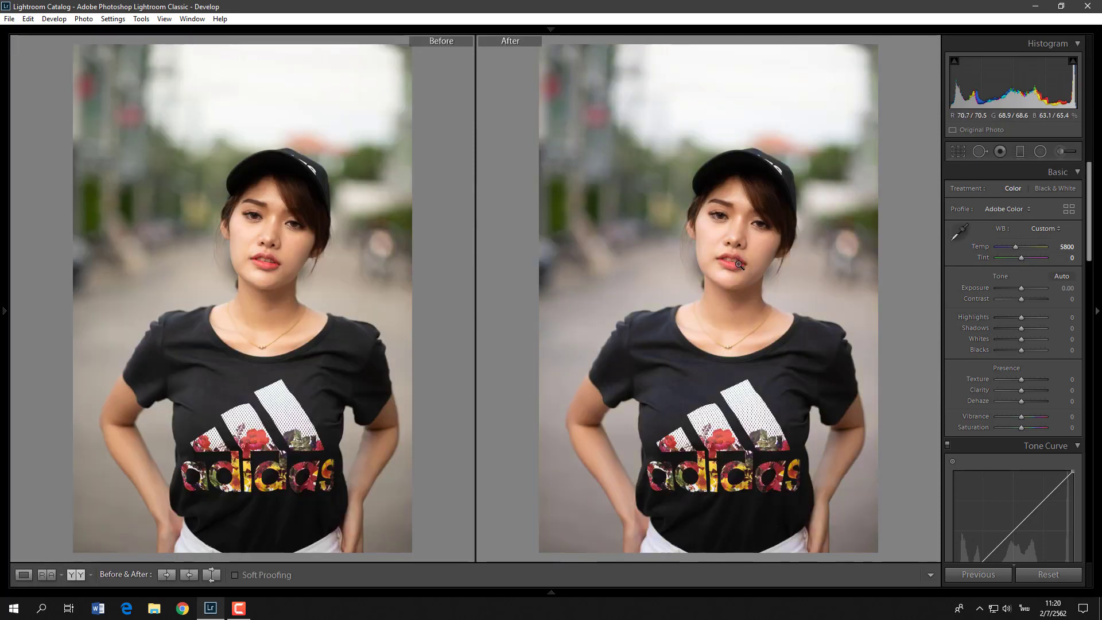
pyautogui.click(23, 575)
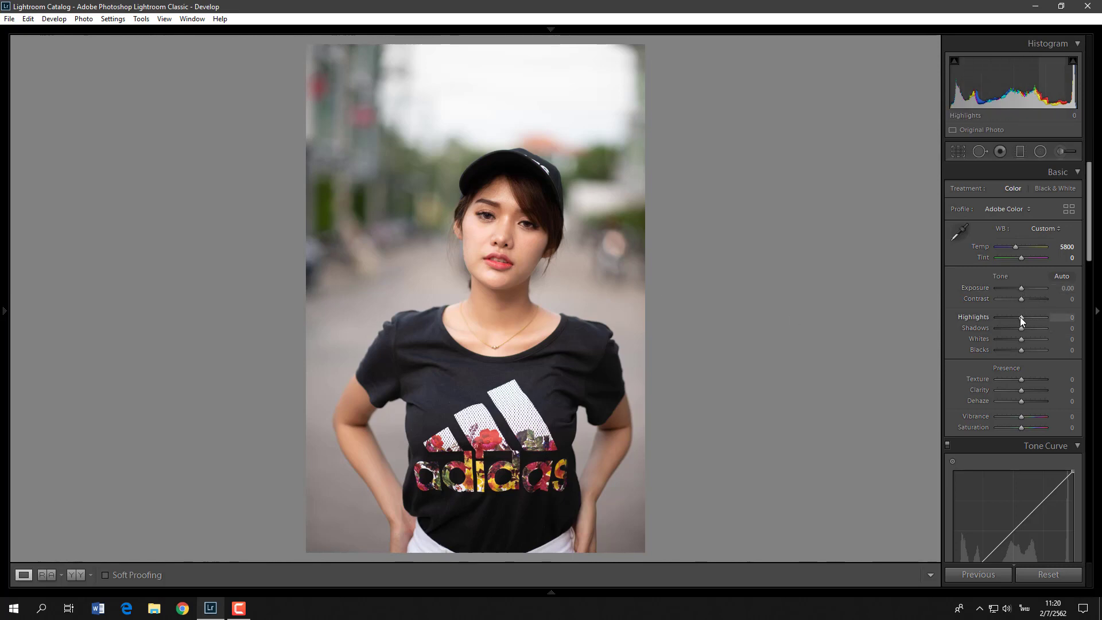
# Set Highlights to -60 and Exposure to +0.24, then compare before and after.
pyautogui.moveTo(1021, 317); pyautogui.dragTo(1010, 317)
pyautogui.click(1063, 318)
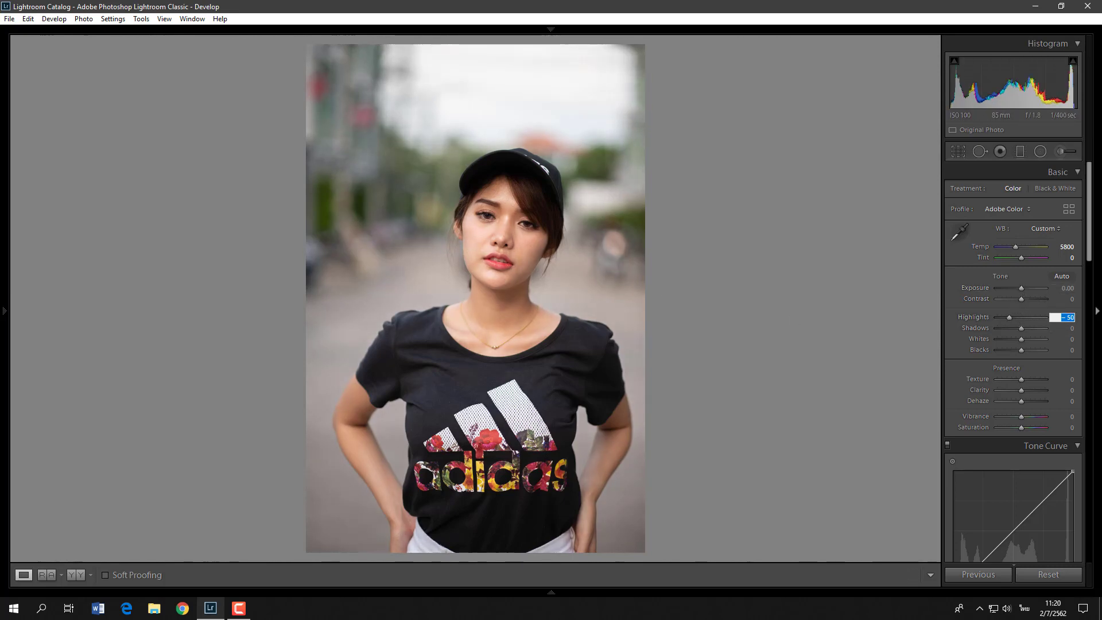
pyautogui.write('60')
pyautogui.press('Return')
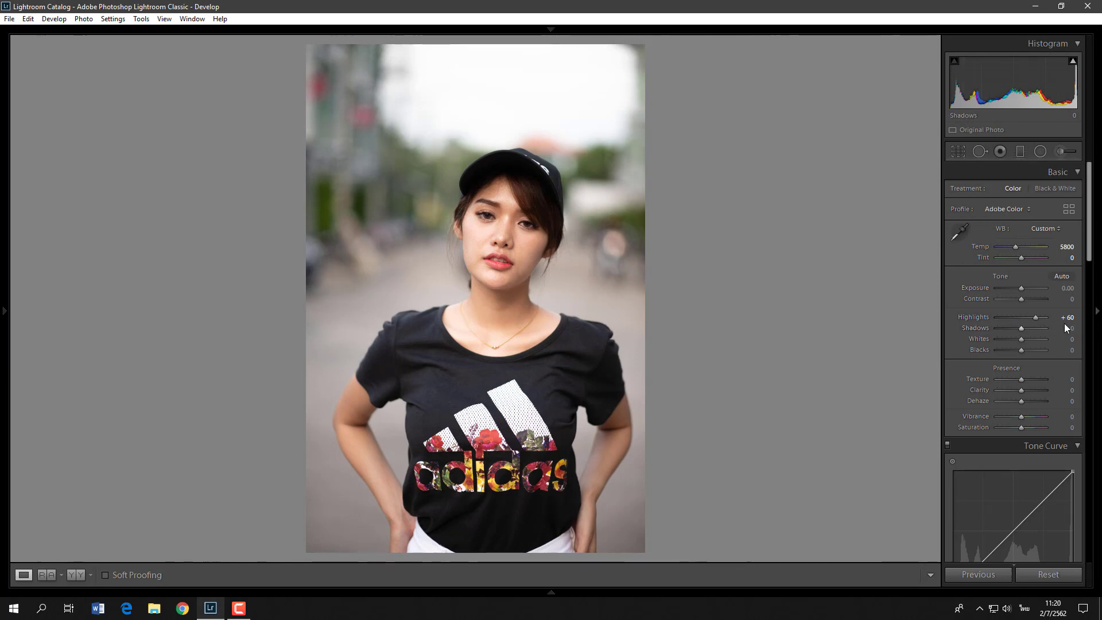
pyautogui.click(1073, 317)
pyautogui.press('Return')
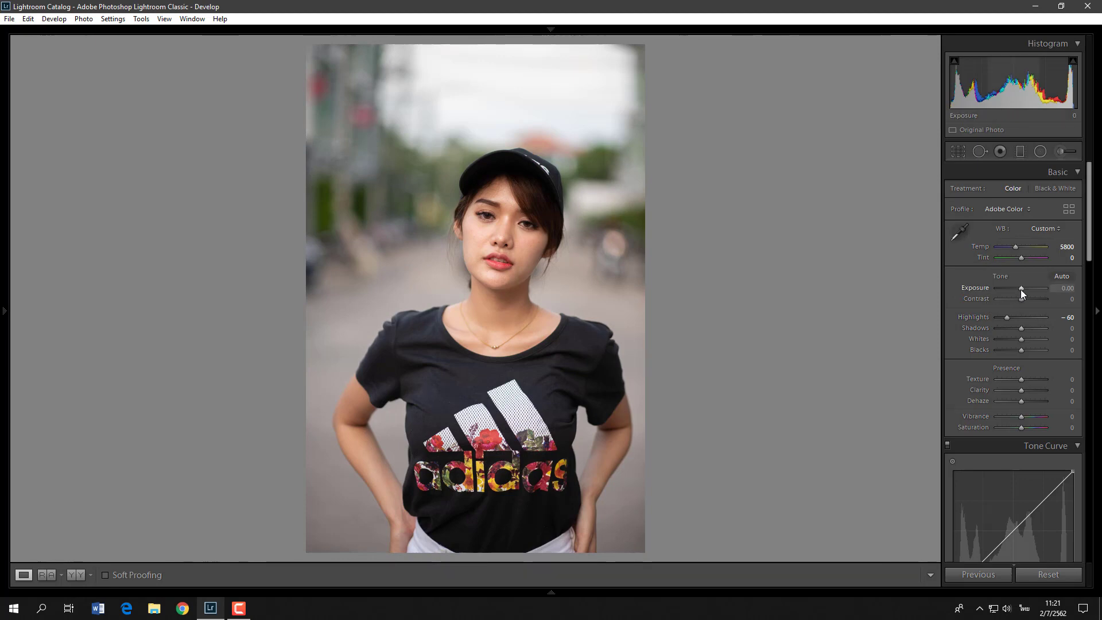
pyautogui.moveTo(1021, 290); pyautogui.dragTo(1024, 290)
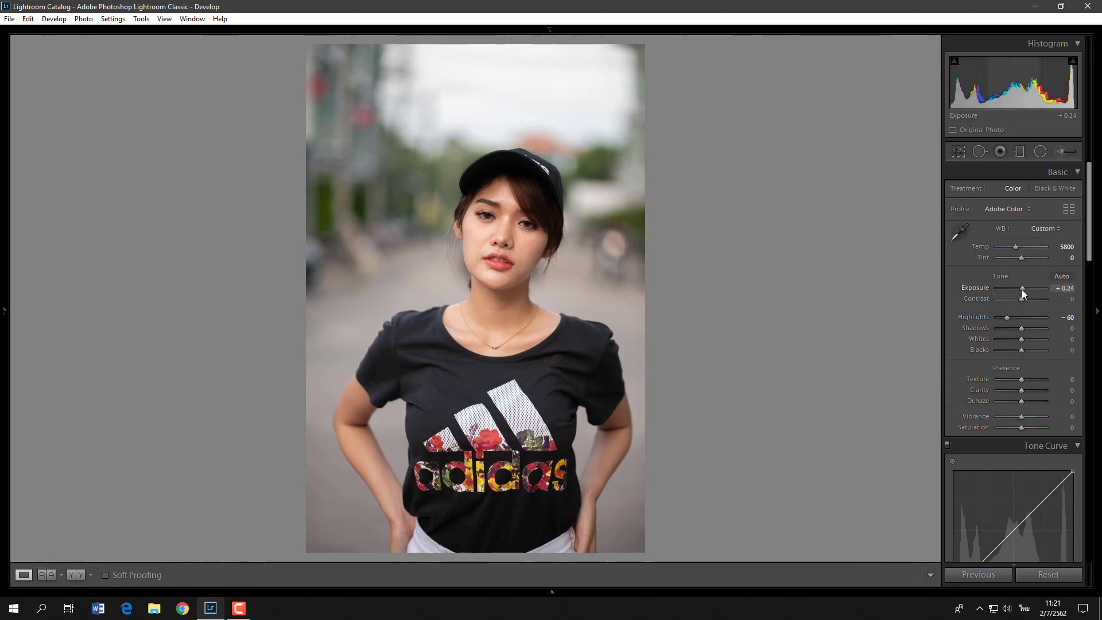
pyautogui.click(76, 575)
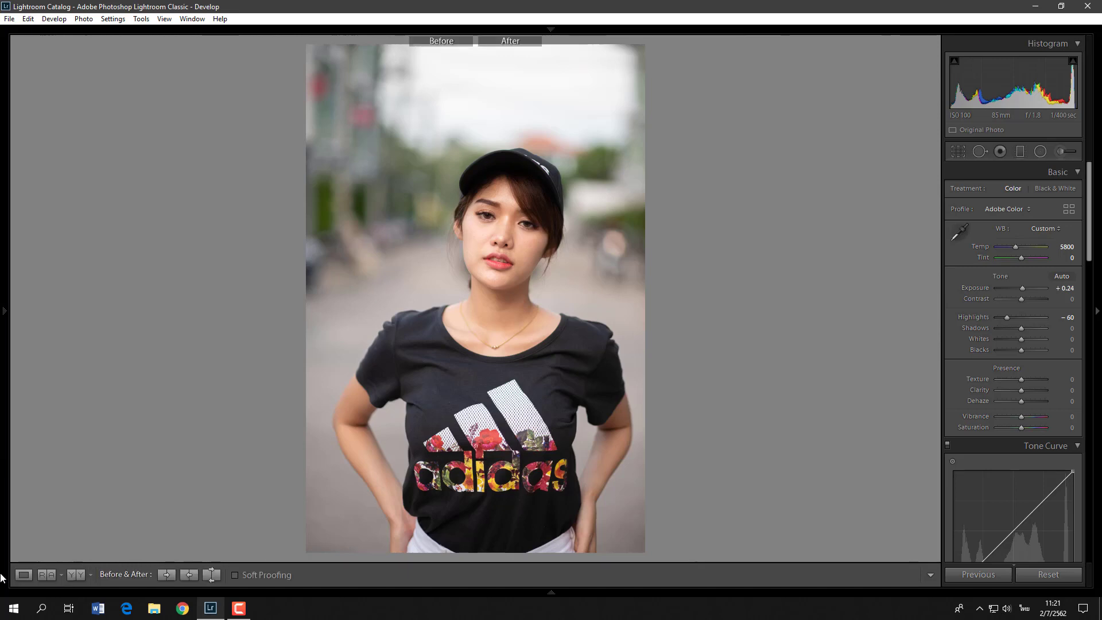
pyautogui.click(23, 575)
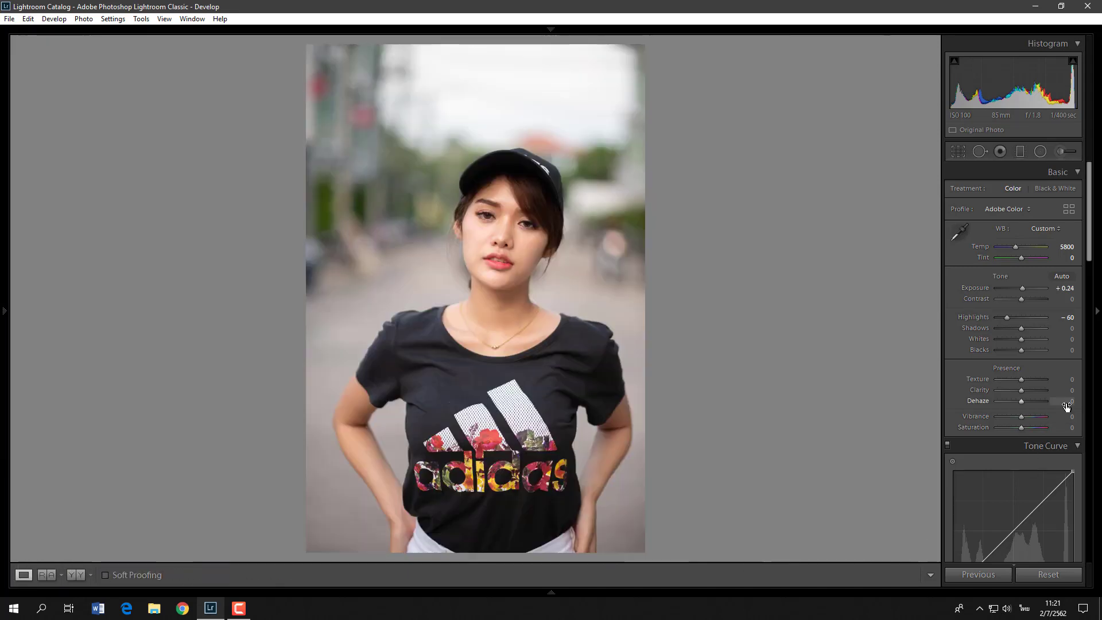
# Switch the HSL/Color panel to its Color view and select the Orange swatch.
pyautogui.scroll(-3, 1025, 402)
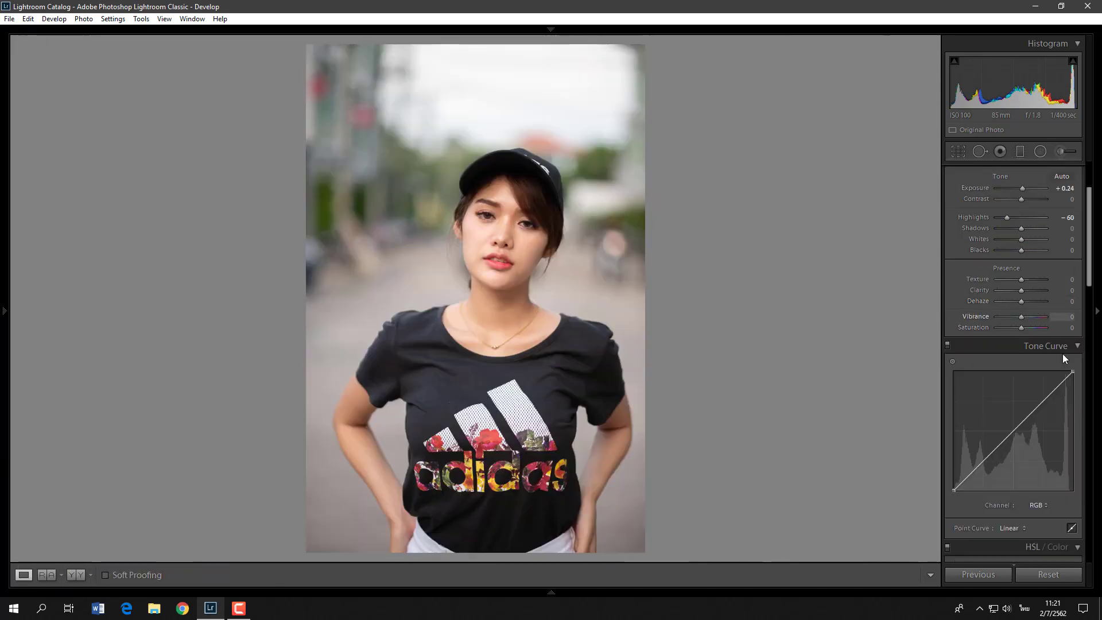
pyautogui.scroll(-3, 1062, 368)
pyautogui.scroll(-3, 1061, 367)
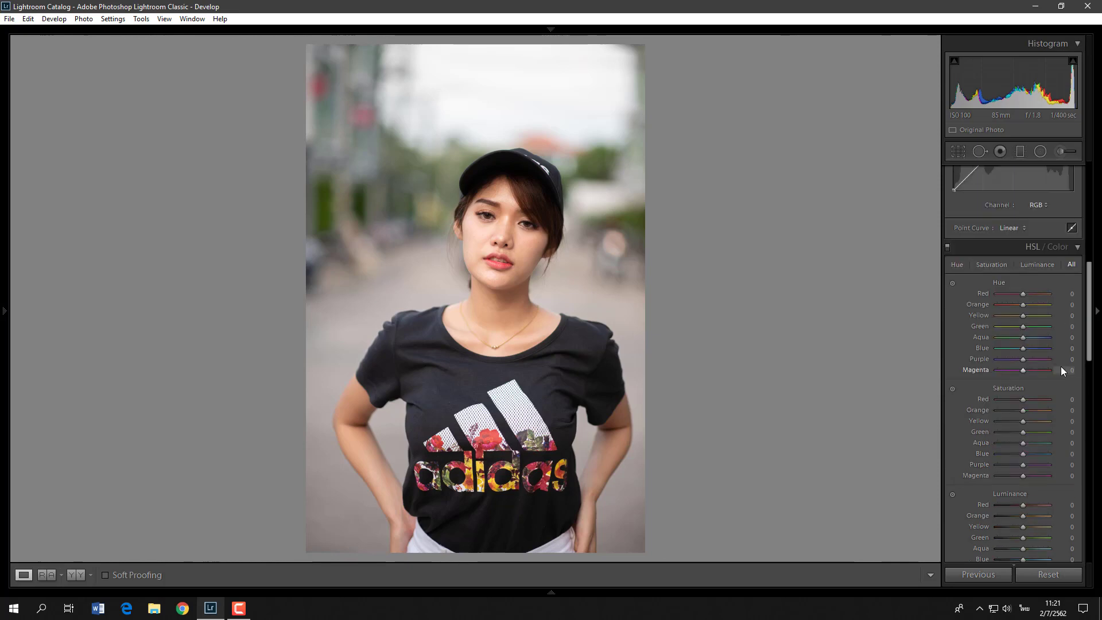
pyautogui.scroll(1, 1091, 344)
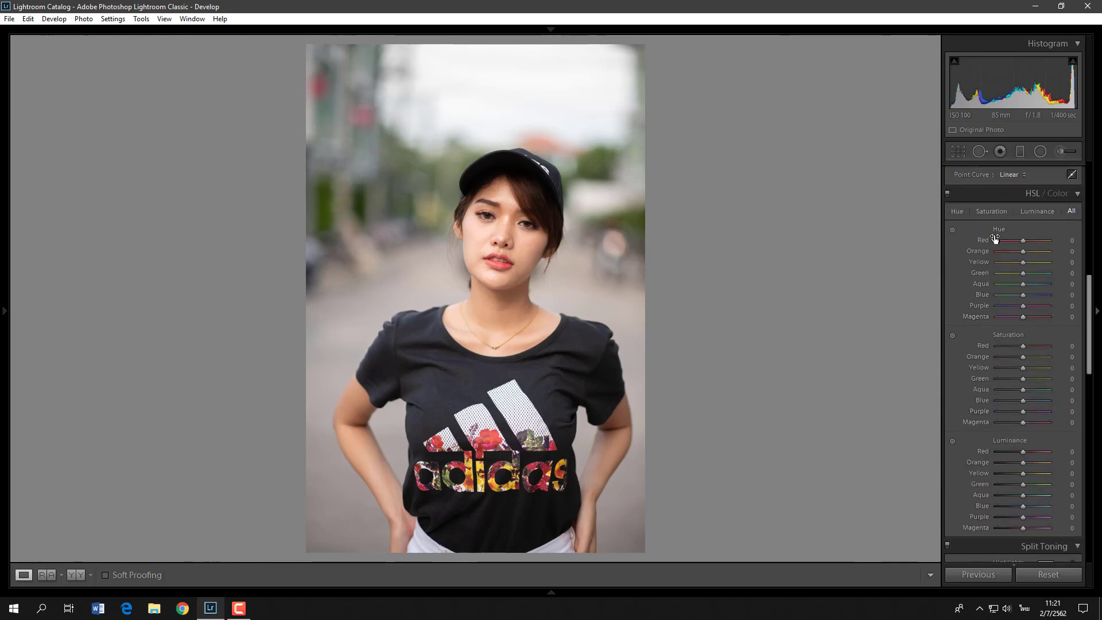
pyautogui.click(1054, 195)
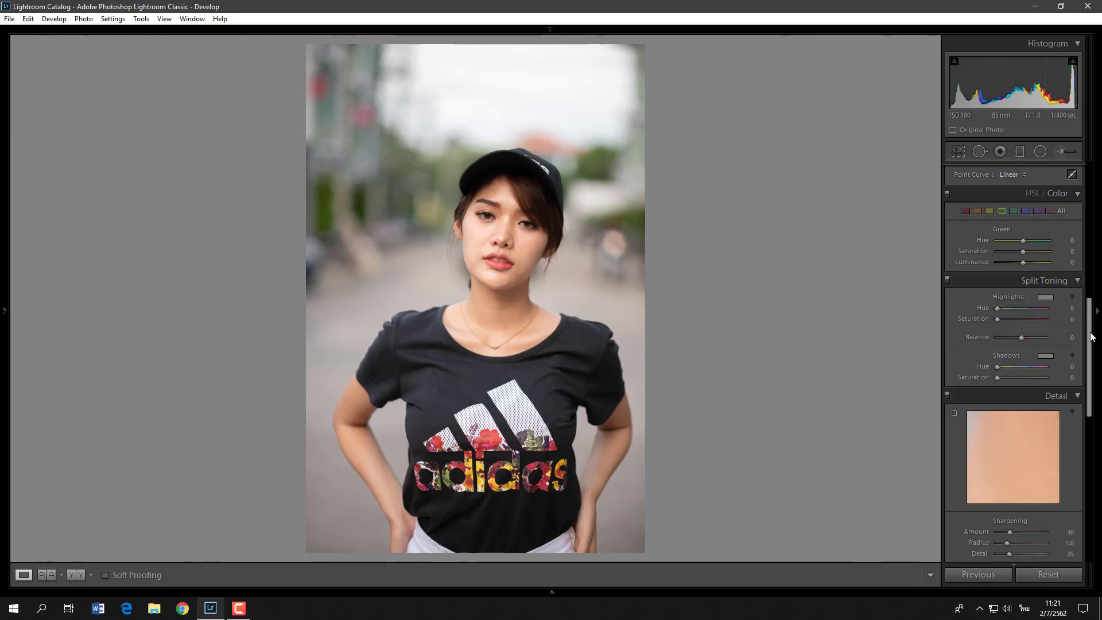
pyautogui.scroll(1, 1091, 326)
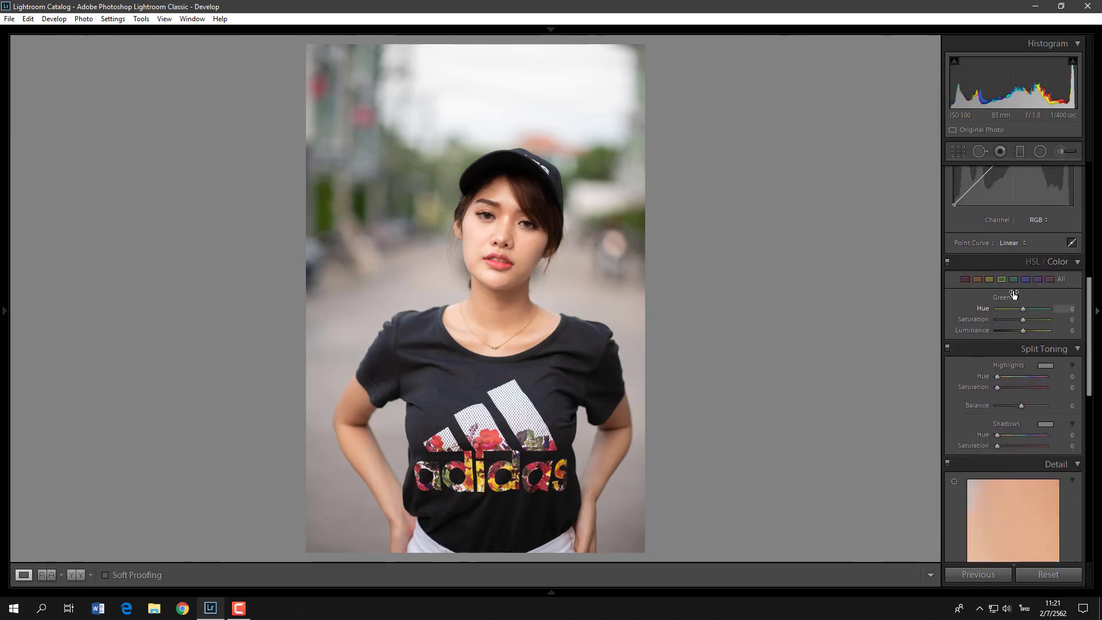
pyautogui.click(982, 280)
# Set Orange Hue to -9 and Orange Saturation to -20 after previewing saturation extremes.
pyautogui.moveTo(1020, 310); pyautogui.dragTo(1017, 308)
pyautogui.click(1066, 309)
pyautogui.write('9')
pyautogui.press('Return')
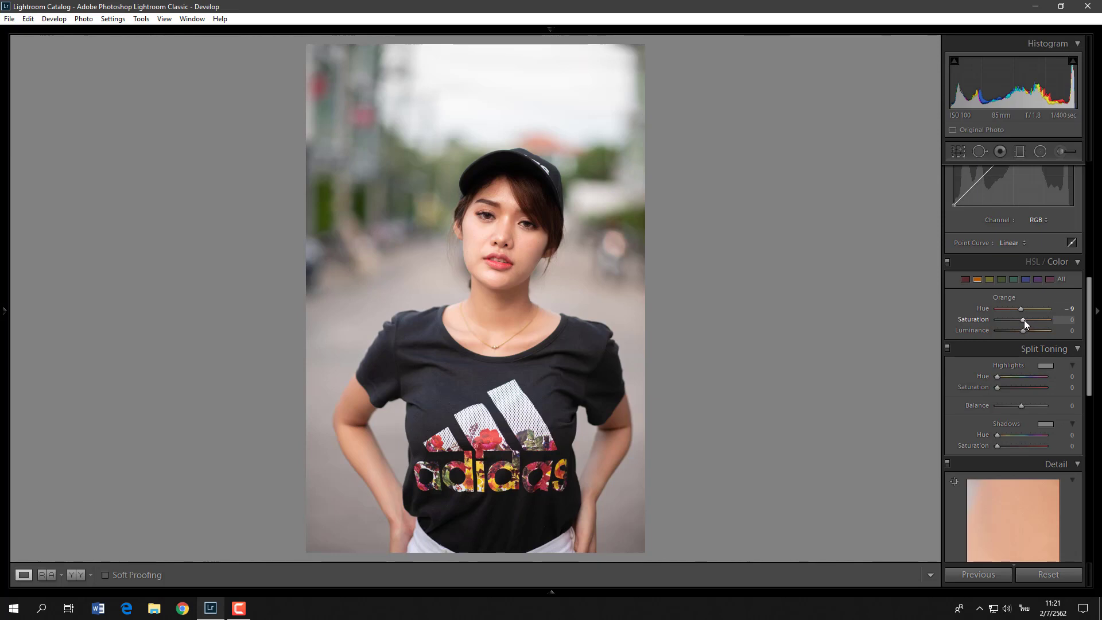
pyautogui.moveTo(1024, 320)
pyautogui.mouseDown()
pyautogui.moveTo(1010, 320)
pyautogui.moveTo(1050, 326)
pyautogui.moveTo(1006, 314)
pyautogui.moveTo(1083, 315)
pyautogui.moveTo(972, 309)
pyautogui.moveTo(1069, 322)
pyautogui.mouseUp()
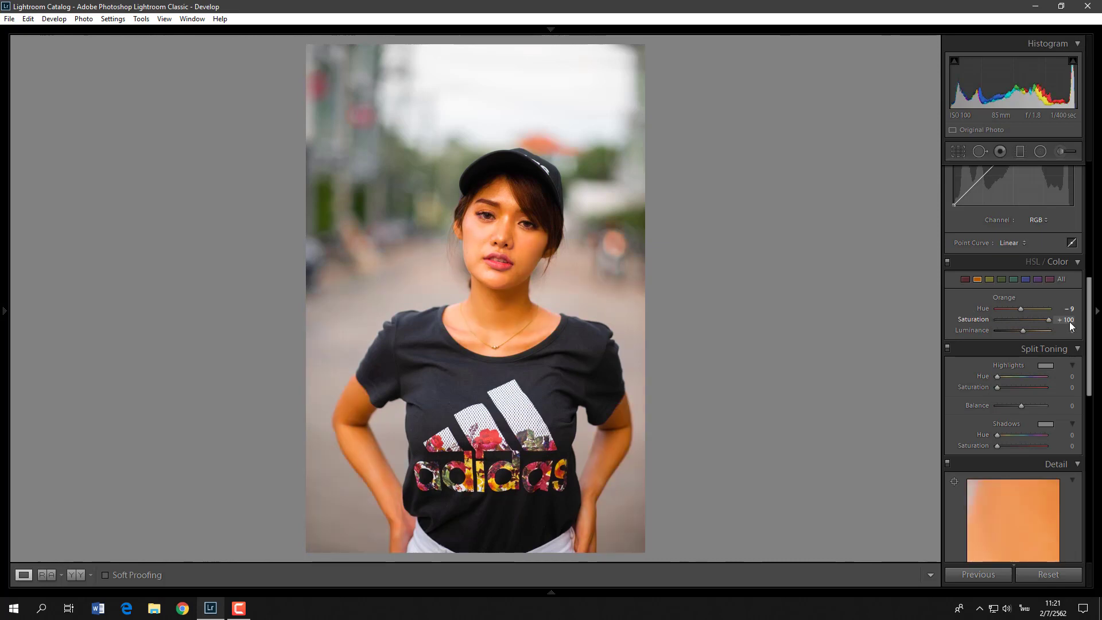
pyautogui.moveTo(1070, 321); pyautogui.dragTo(964, 329)
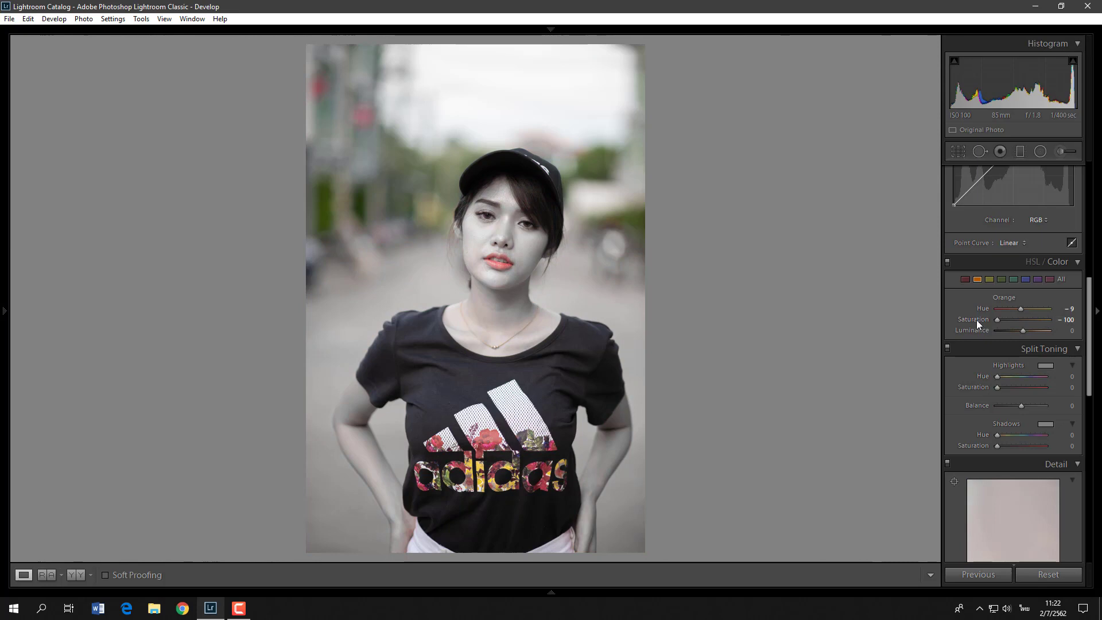
pyautogui.doubleClick(977, 320)
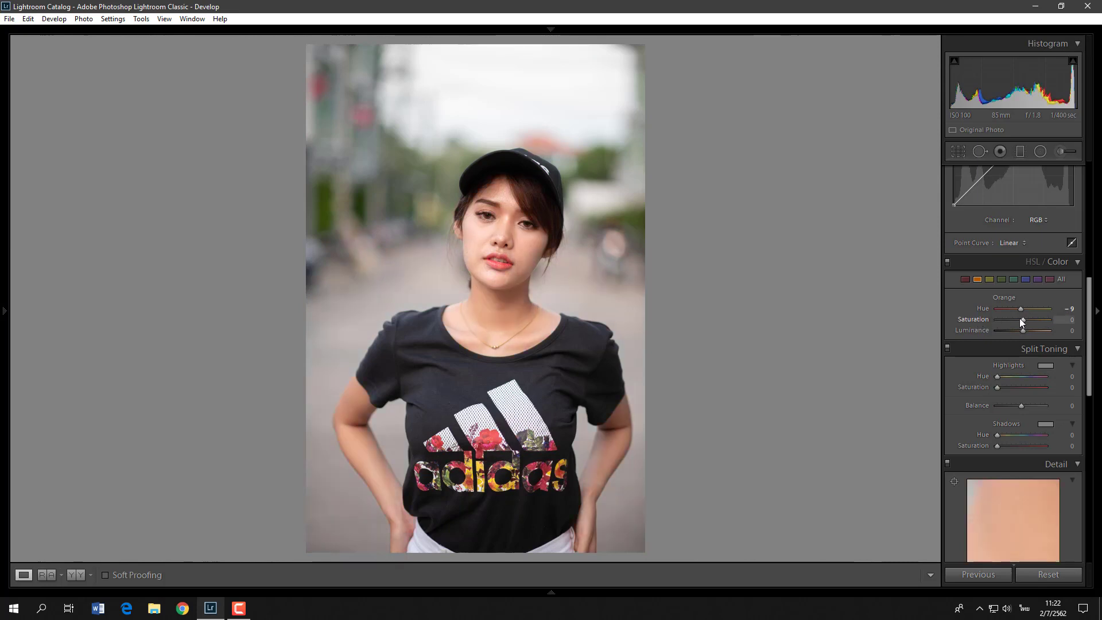
pyautogui.click(1071, 320)
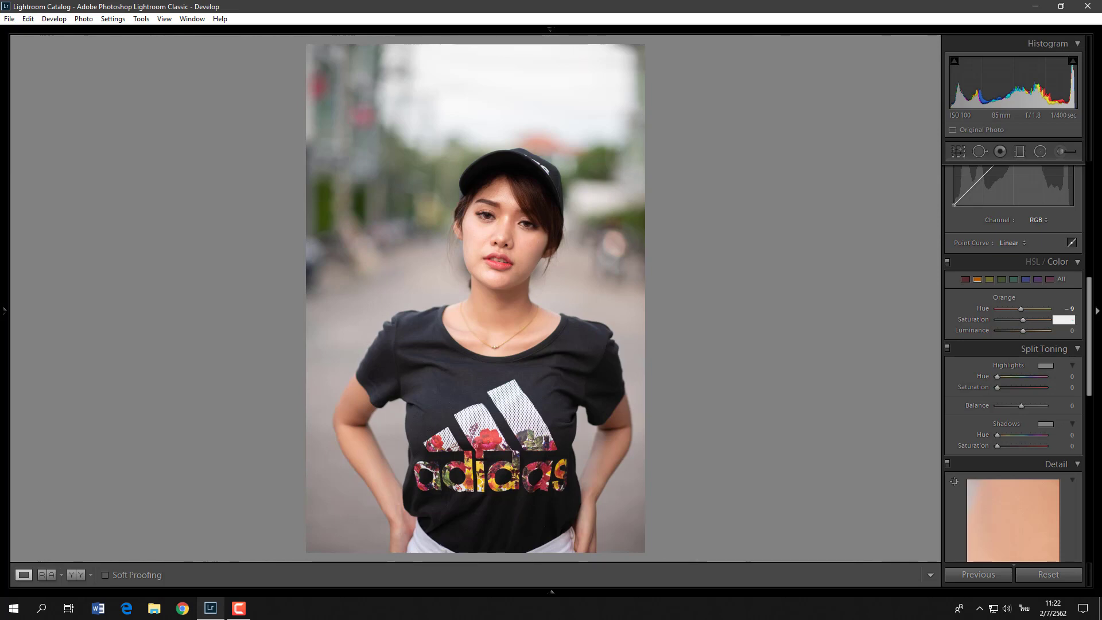
pyautogui.write('-20')
pyautogui.press('Return')
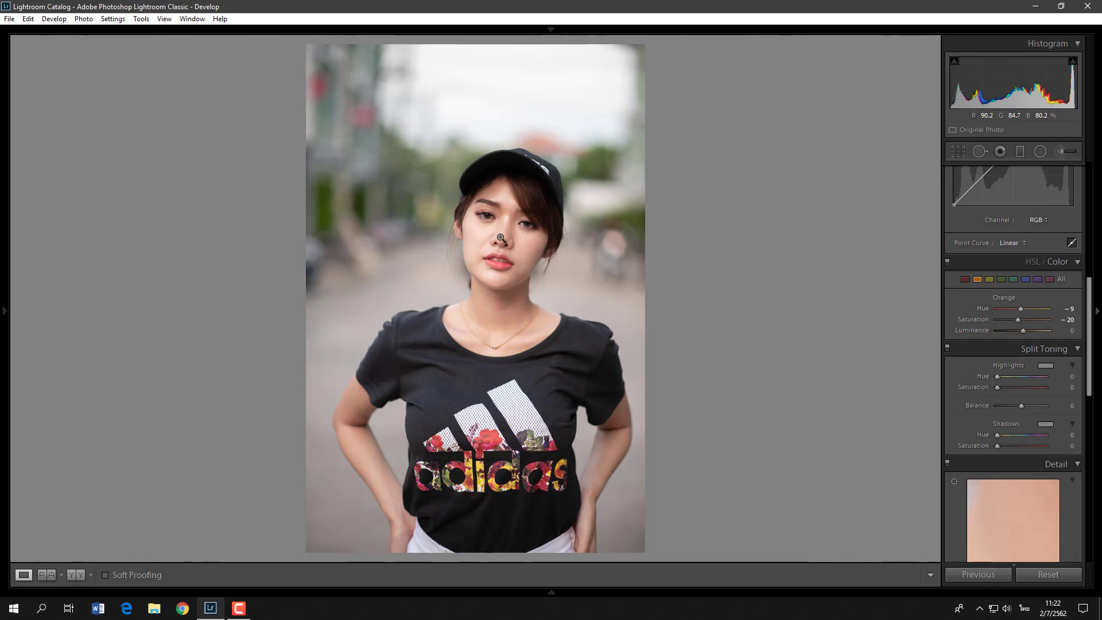
# Set Orange Luminance to +20, then check before/after and zoom in on the skin.
pyautogui.moveTo(1024, 330)
pyautogui.mouseDown()
pyautogui.moveTo(1059, 335)
pyautogui.moveTo(983, 338)
pyautogui.mouseUp()
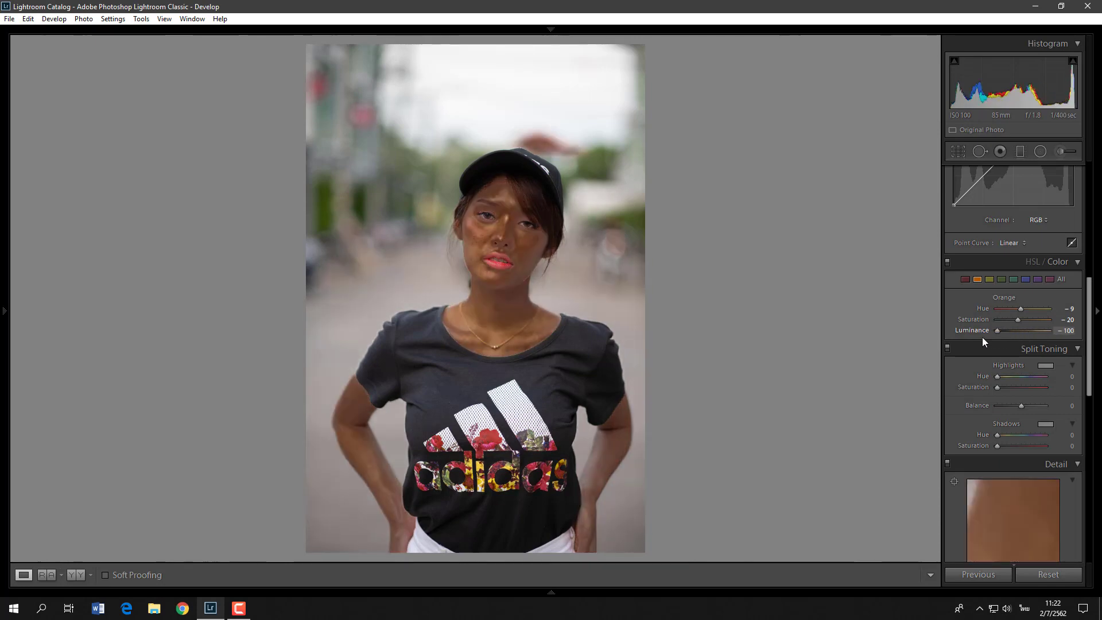
pyautogui.doubleClick(987, 332)
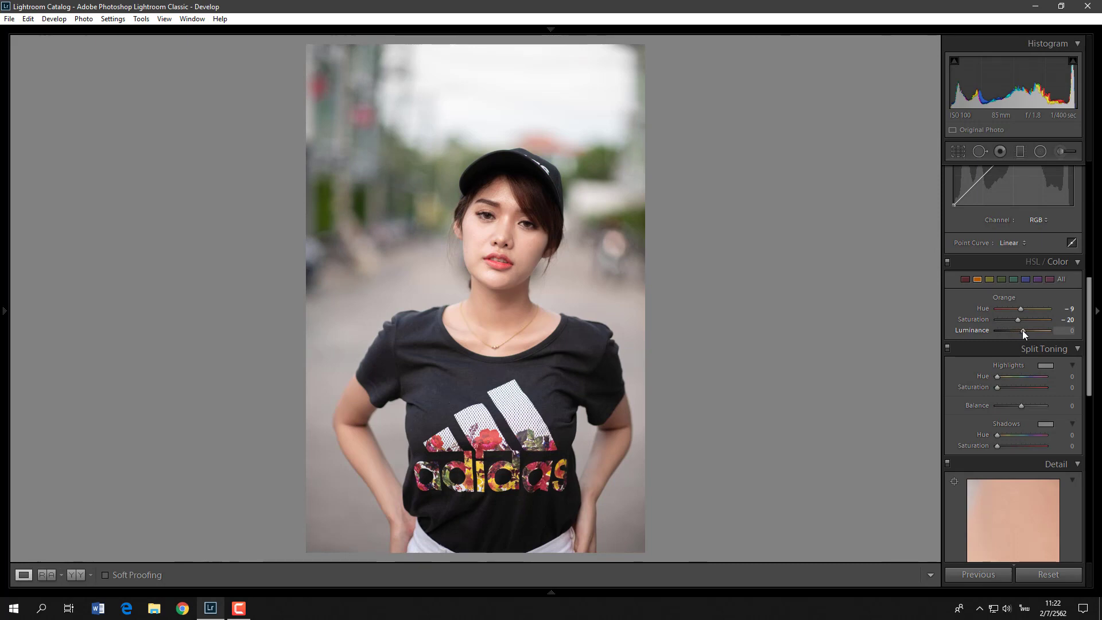
pyautogui.click(1067, 331)
pyautogui.write('20')
pyautogui.press('Return')
pyautogui.click(48, 574)
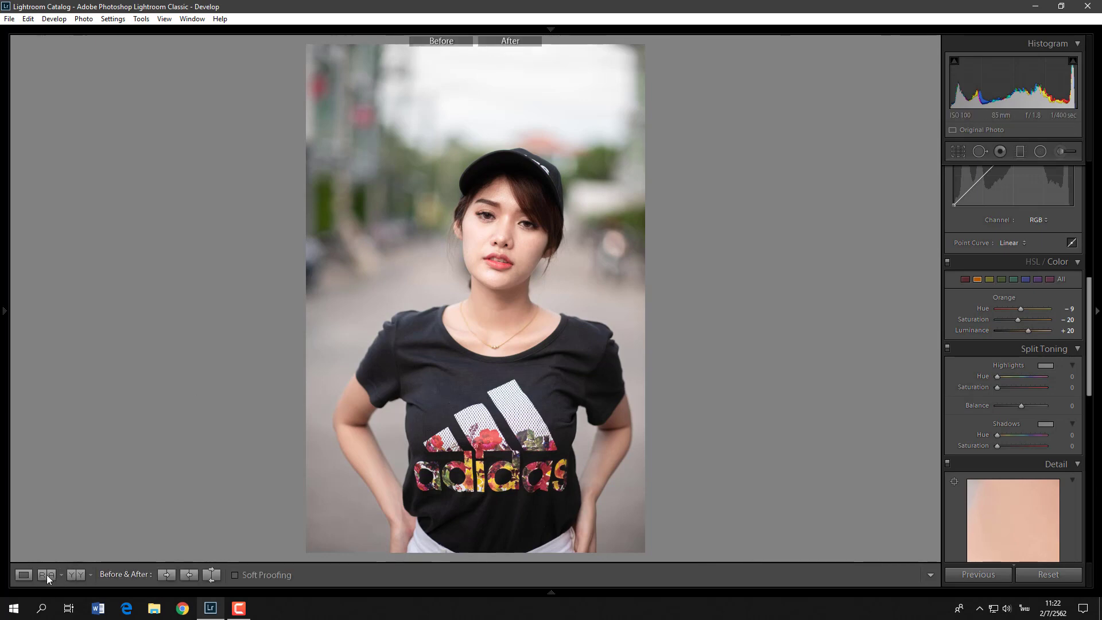
pyautogui.click(24, 575)
pyautogui.click(499, 260)
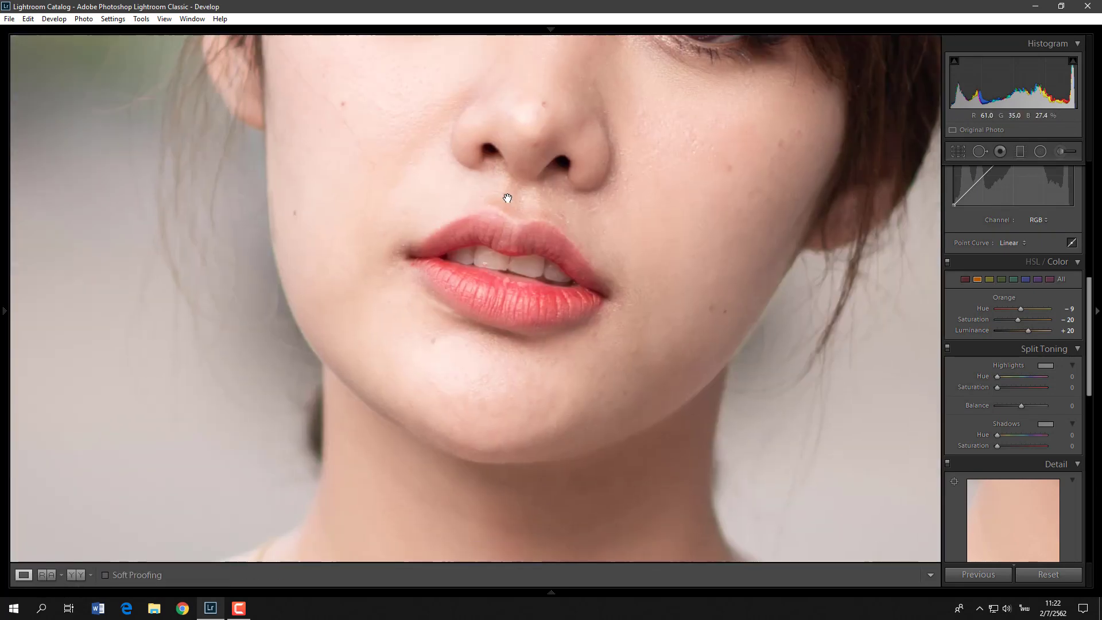
pyautogui.click(507, 198)
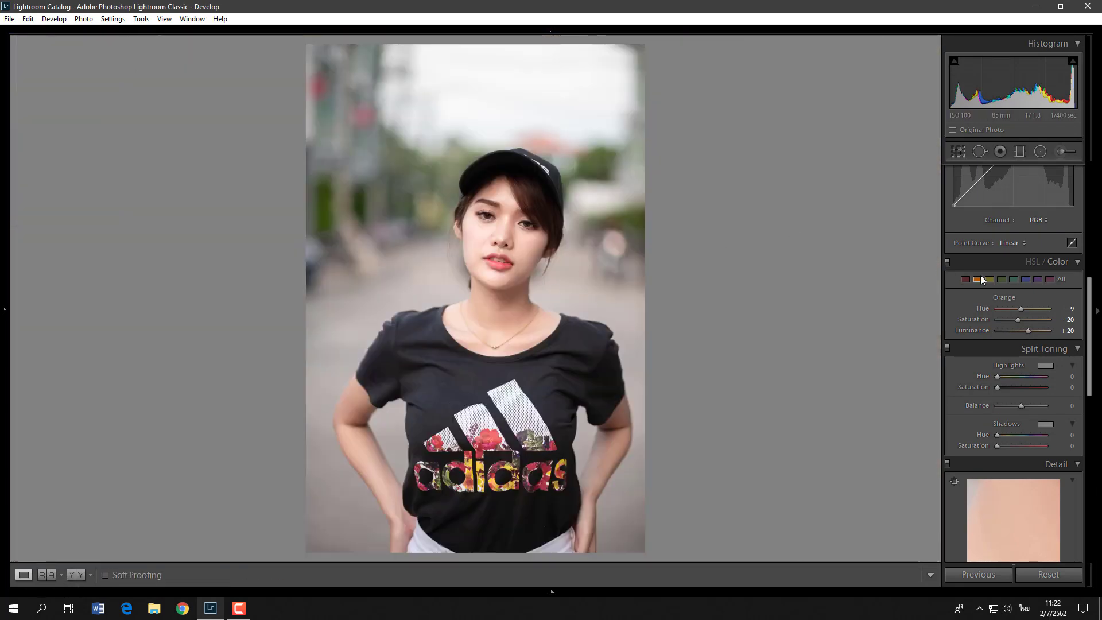
# Select Yellow and set Yellow Hue to -30.
pyautogui.click(988, 280)
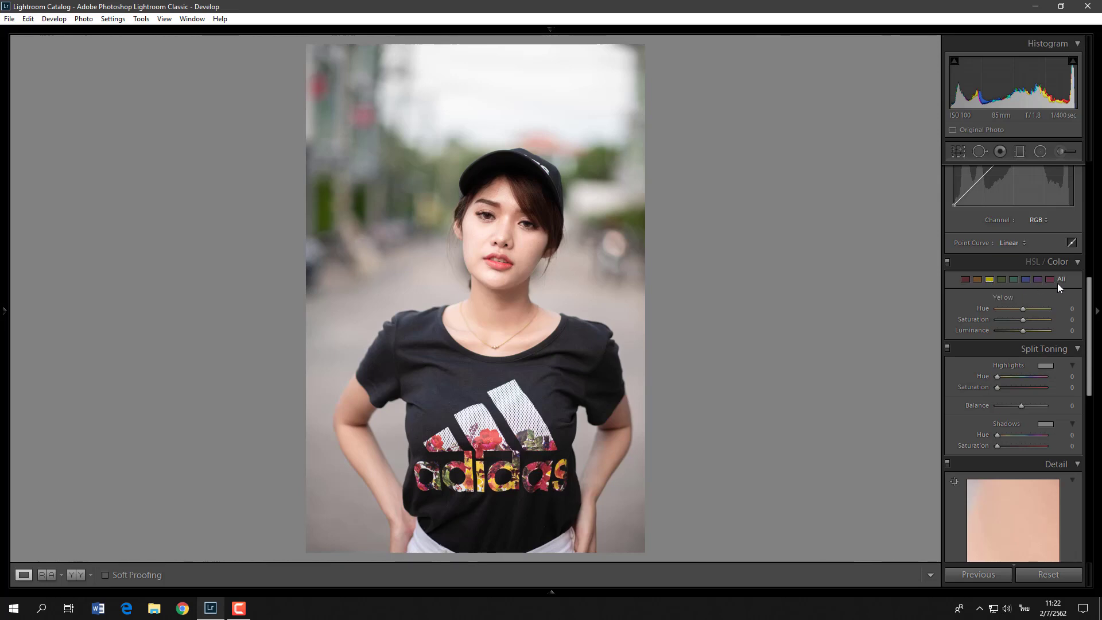
pyautogui.moveTo(1024, 309); pyautogui.dragTo(997, 308)
pyautogui.click(1011, 316)
pyautogui.click(1064, 309)
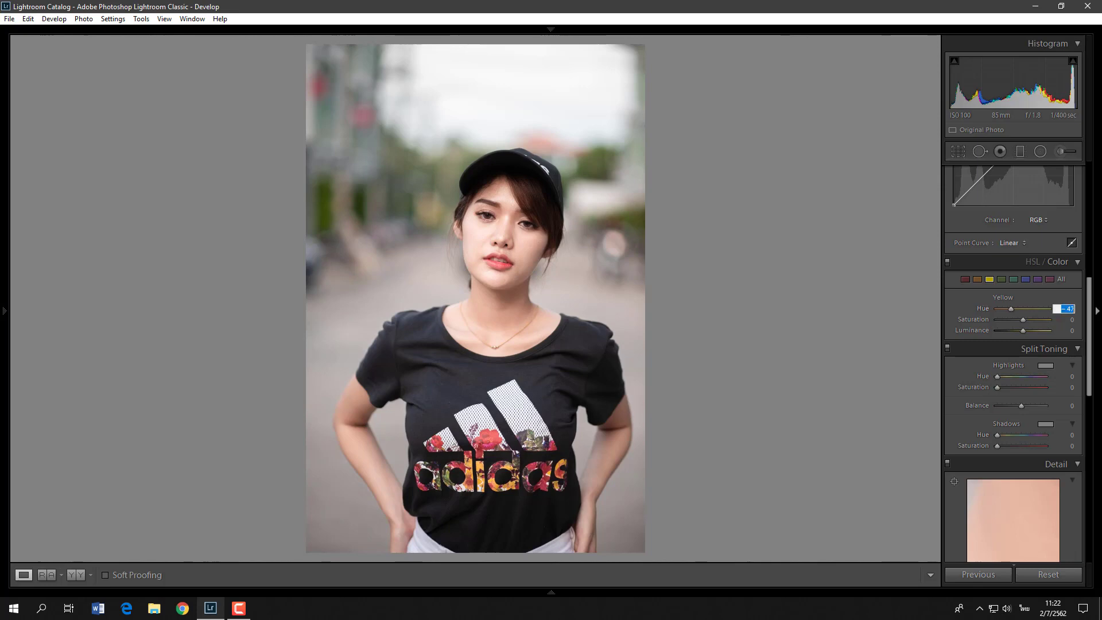
pyautogui.write('-30')
pyautogui.press('Return')
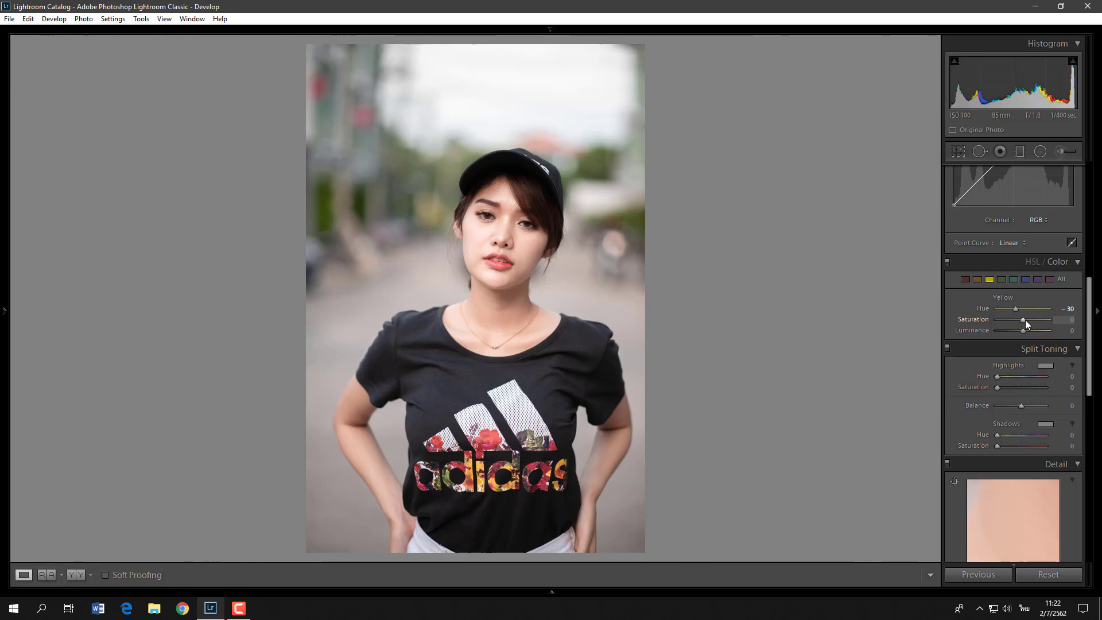
# Set Yellow Saturation to -30 and Luminance to +20, then compare before and after.
pyautogui.moveTo(1018, 319); pyautogui.dragTo(1025, 321)
pyautogui.click(1067, 320)
pyautogui.press('BackSpace')
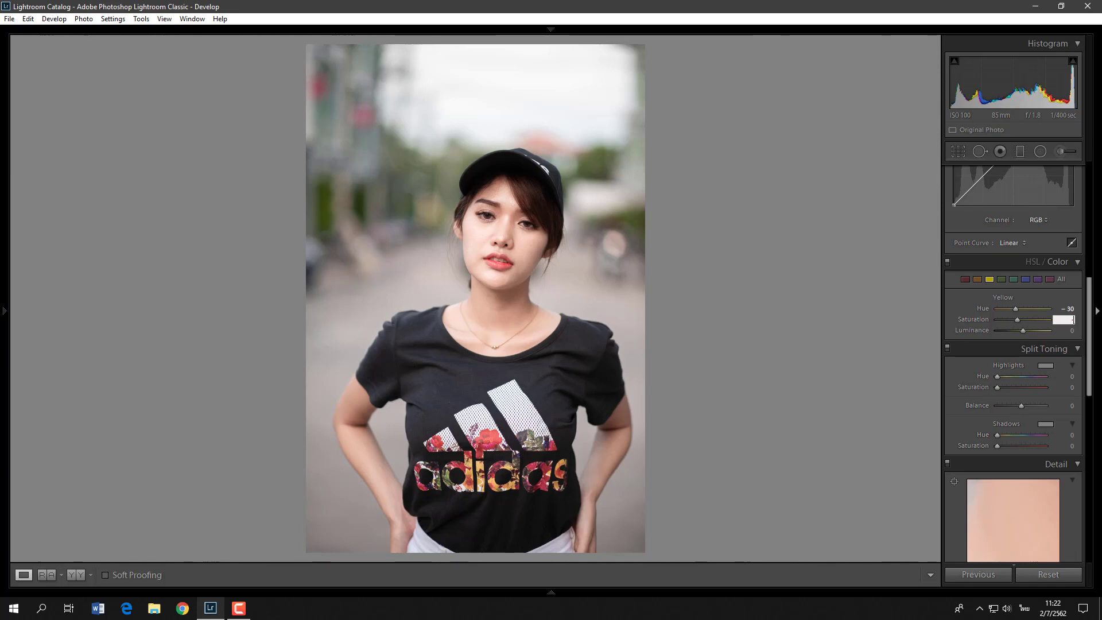
pyautogui.write('-30')
pyautogui.press('Return')
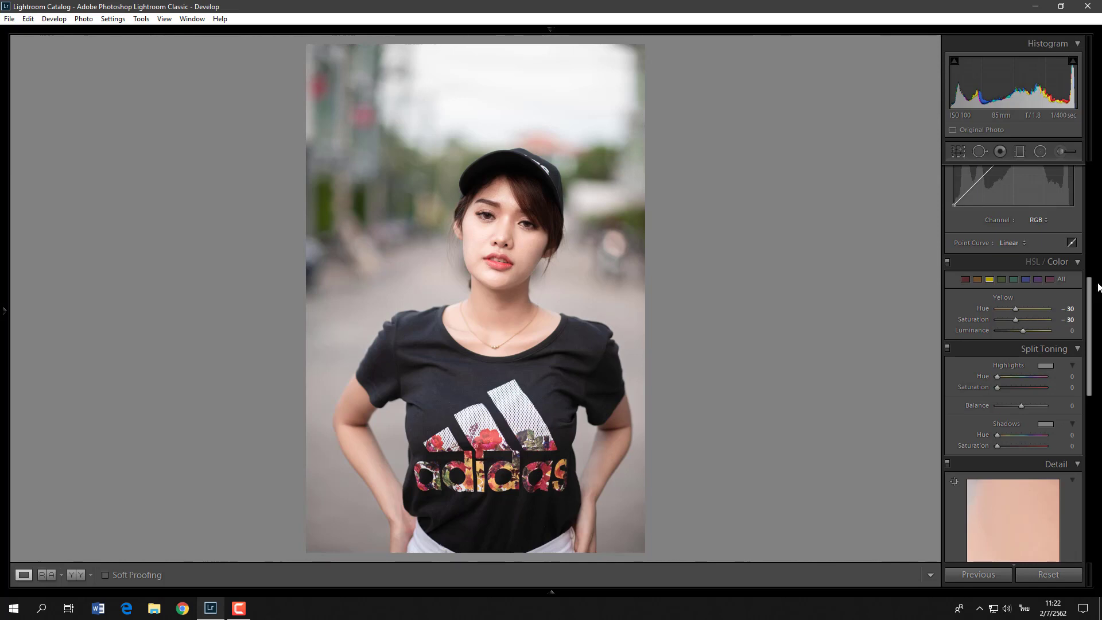
pyautogui.moveTo(1023, 331); pyautogui.dragTo(1029, 338)
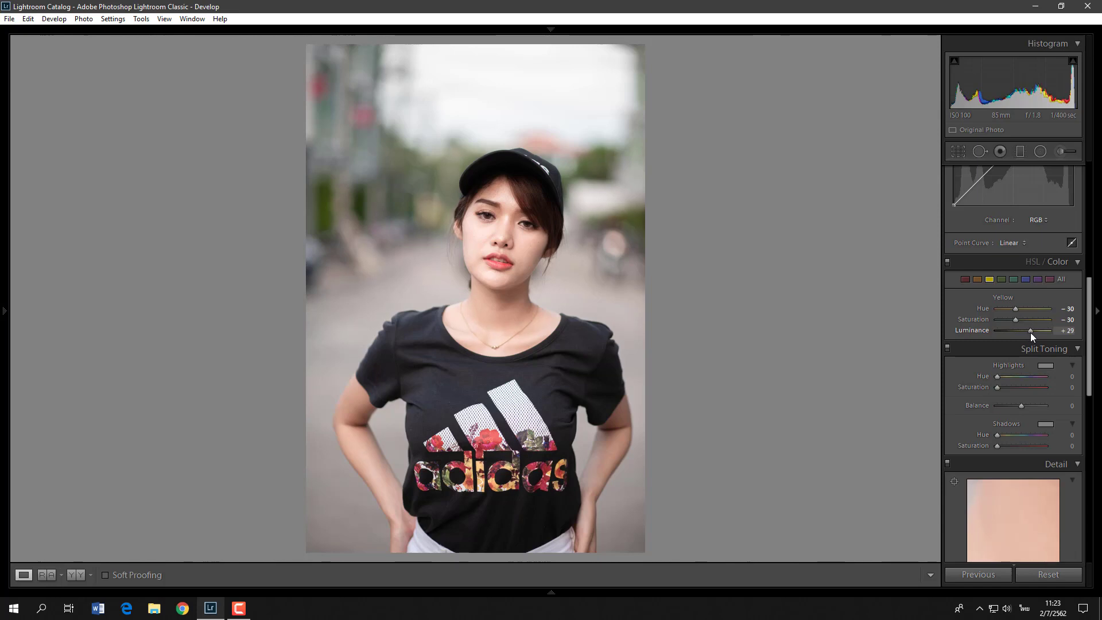
pyautogui.click(1066, 330)
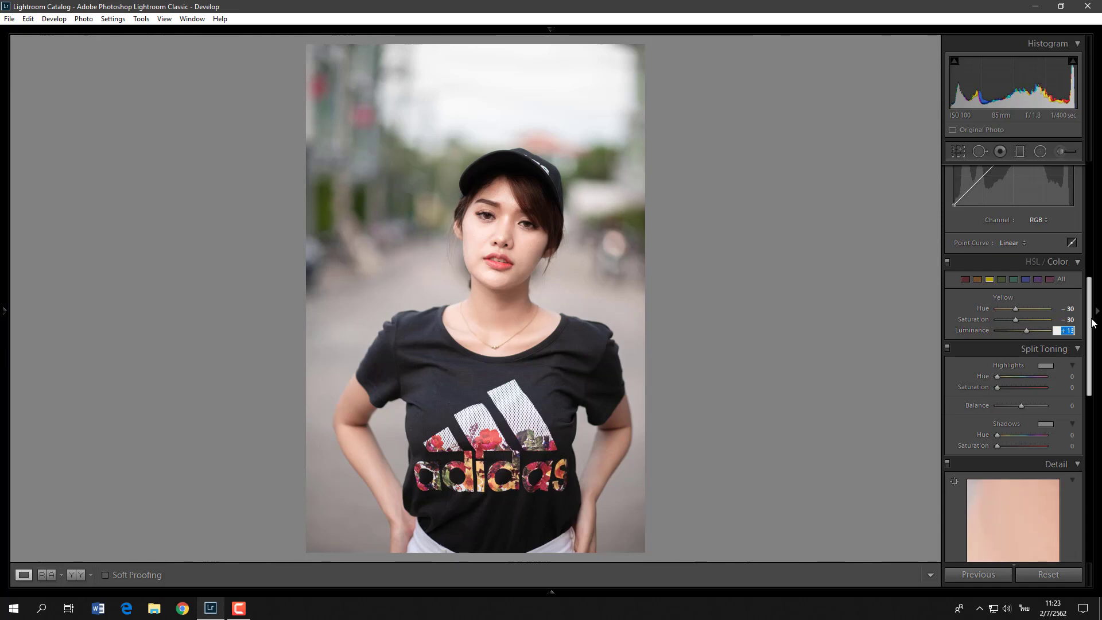
pyautogui.press('Return')
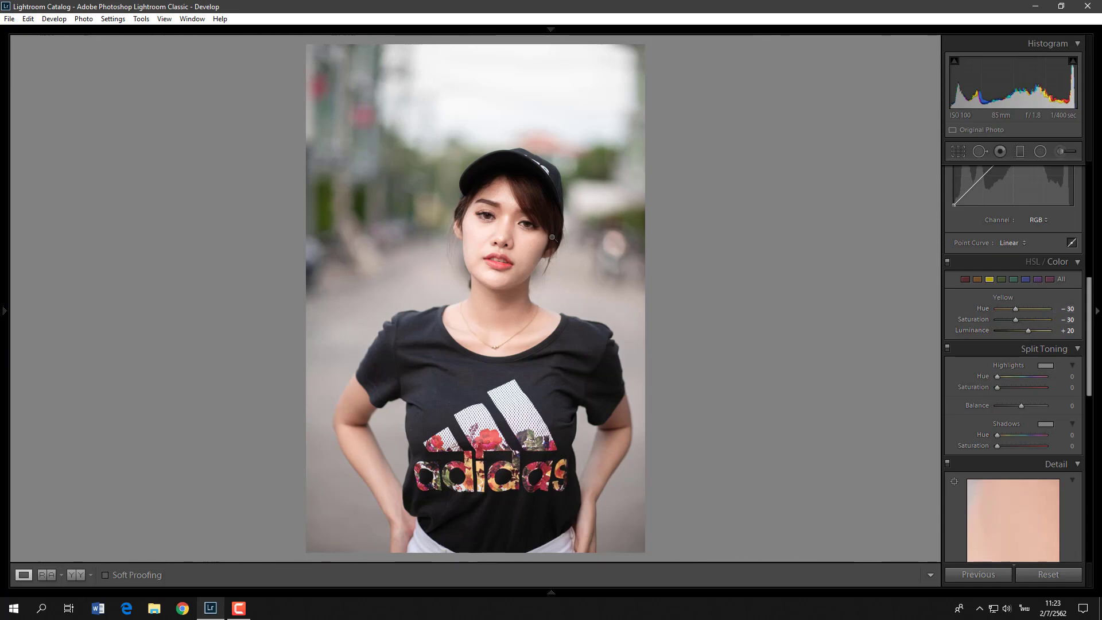
pyautogui.moveTo(504, 222); pyautogui.dragTo(487, 263)
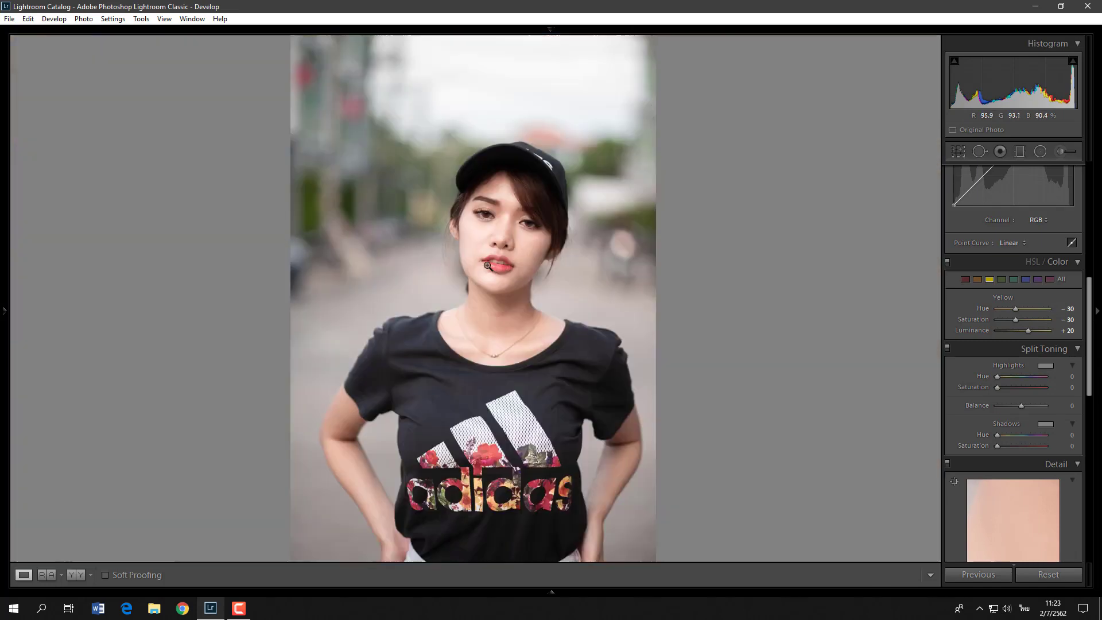
pyautogui.click(71, 575)
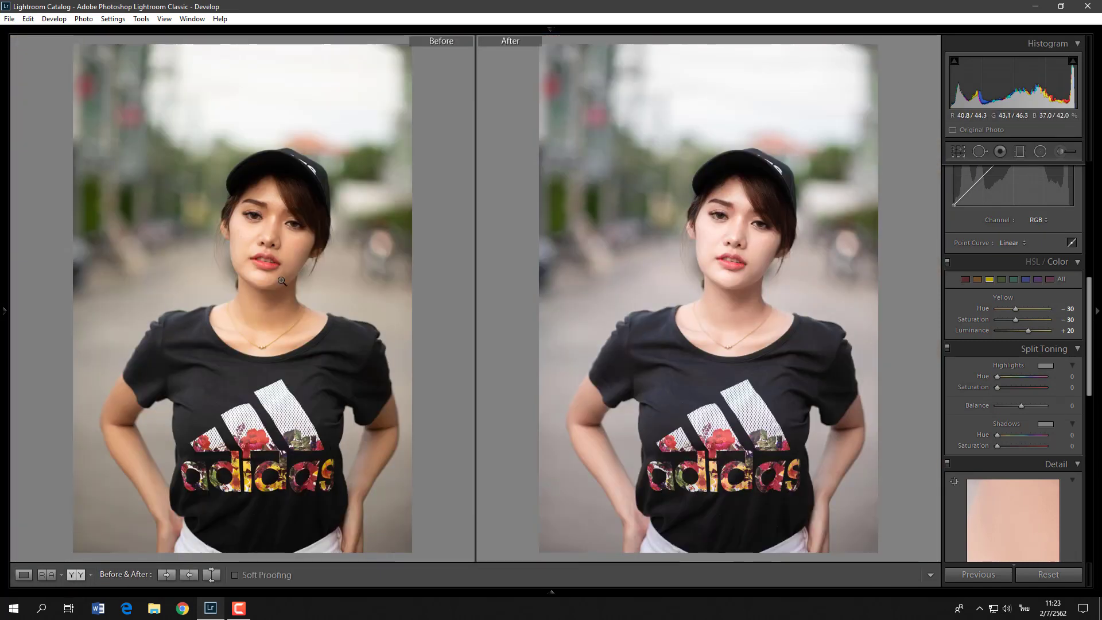
pyautogui.click(24, 575)
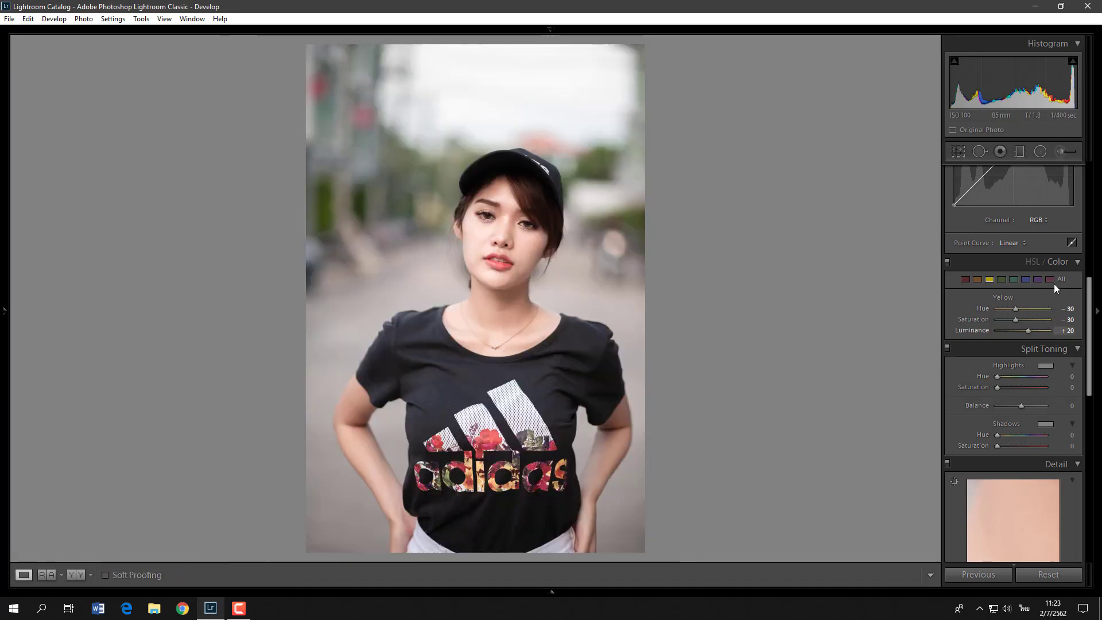
# Preview extreme green hue and saturation, then set Green Hue to +42.
pyautogui.click(1003, 280)
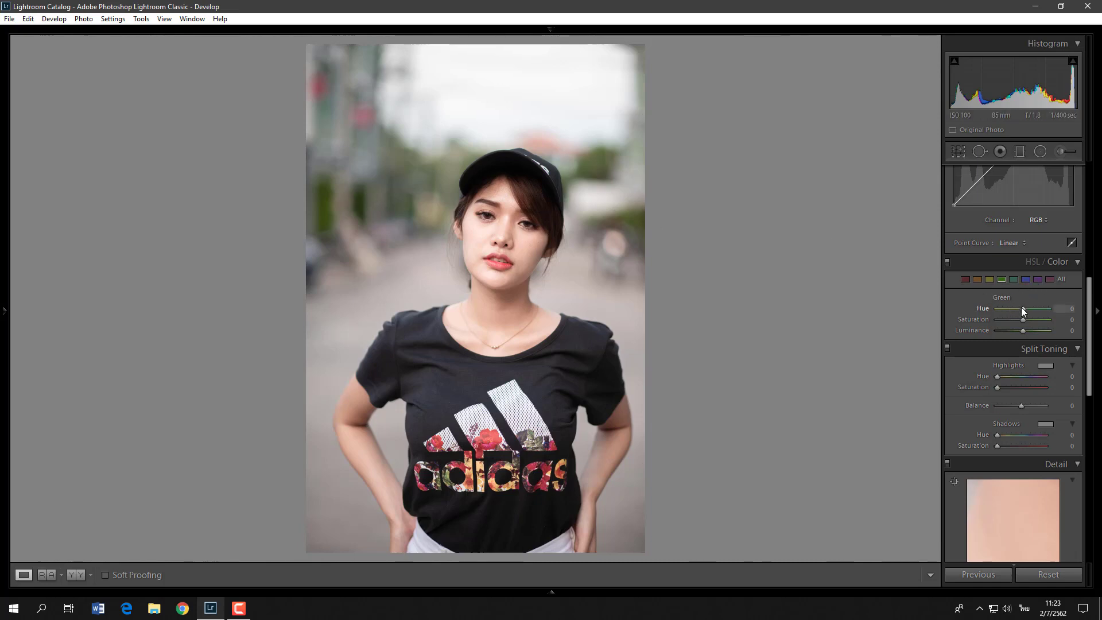
pyautogui.moveTo(1024, 309); pyautogui.dragTo(1100, 319)
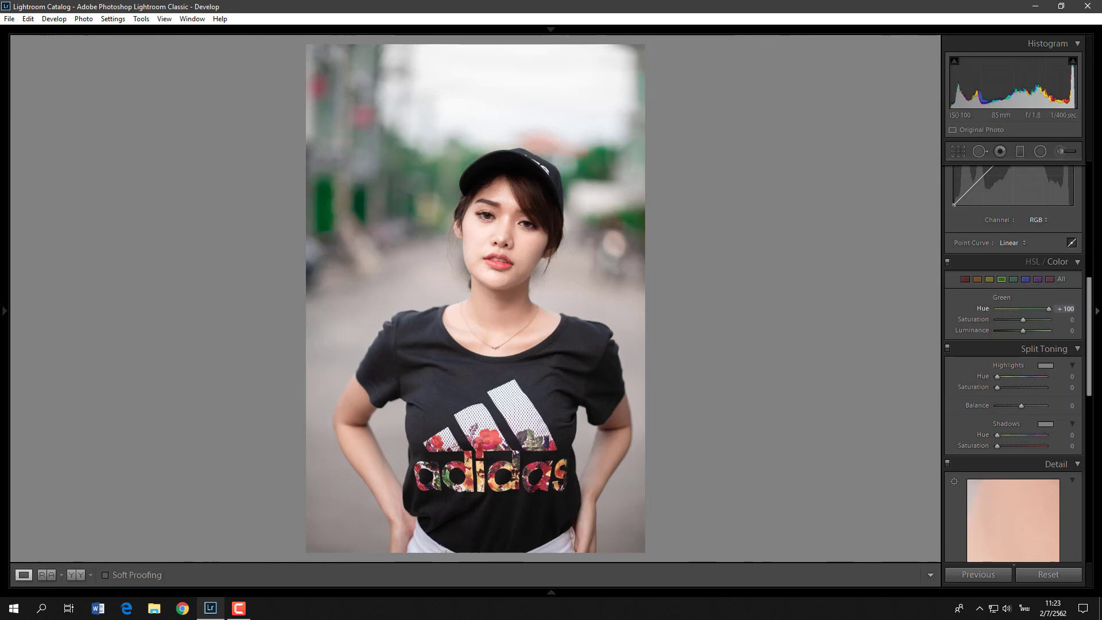
pyautogui.doubleClick(987, 308)
pyautogui.moveTo(1024, 319); pyautogui.dragTo(964, 312)
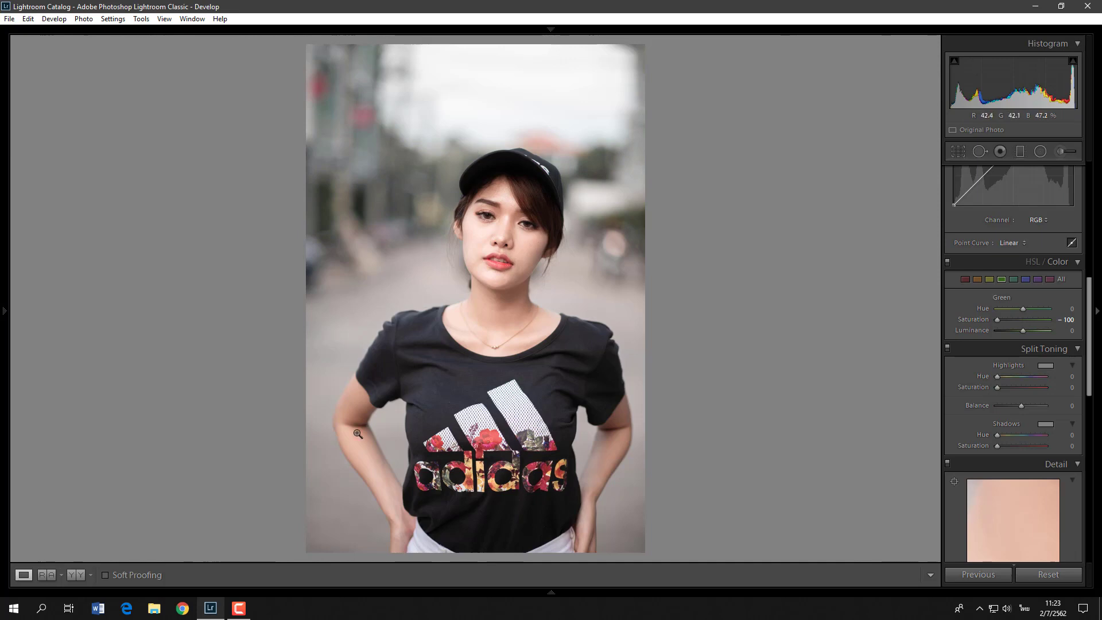
pyautogui.doubleClick(980, 318)
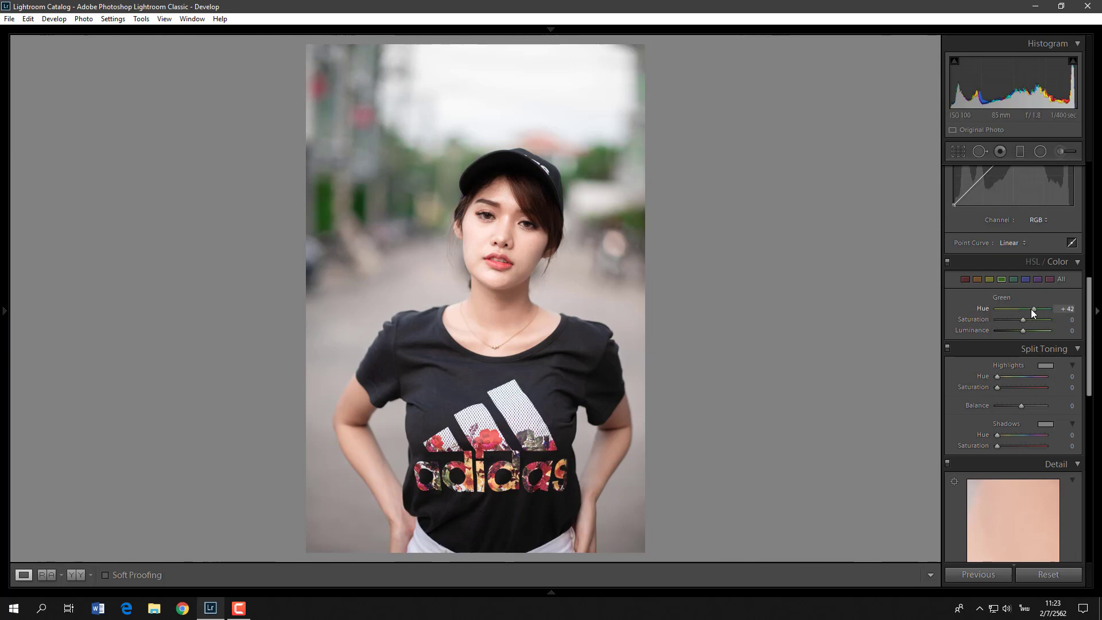
pyautogui.moveTo(1032, 308); pyautogui.dragTo(1016, 322)
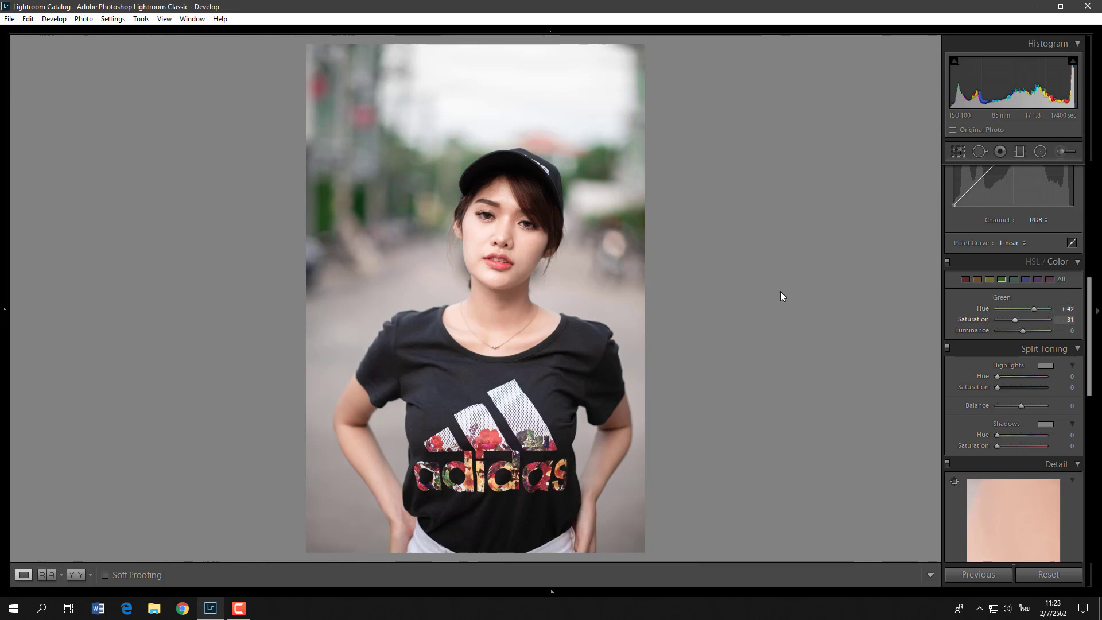
# Preview Blue Saturation at +100, then return it to 0.
pyautogui.click(1025, 280)
pyautogui.moveTo(1039, 320); pyautogui.dragTo(1083, 346)
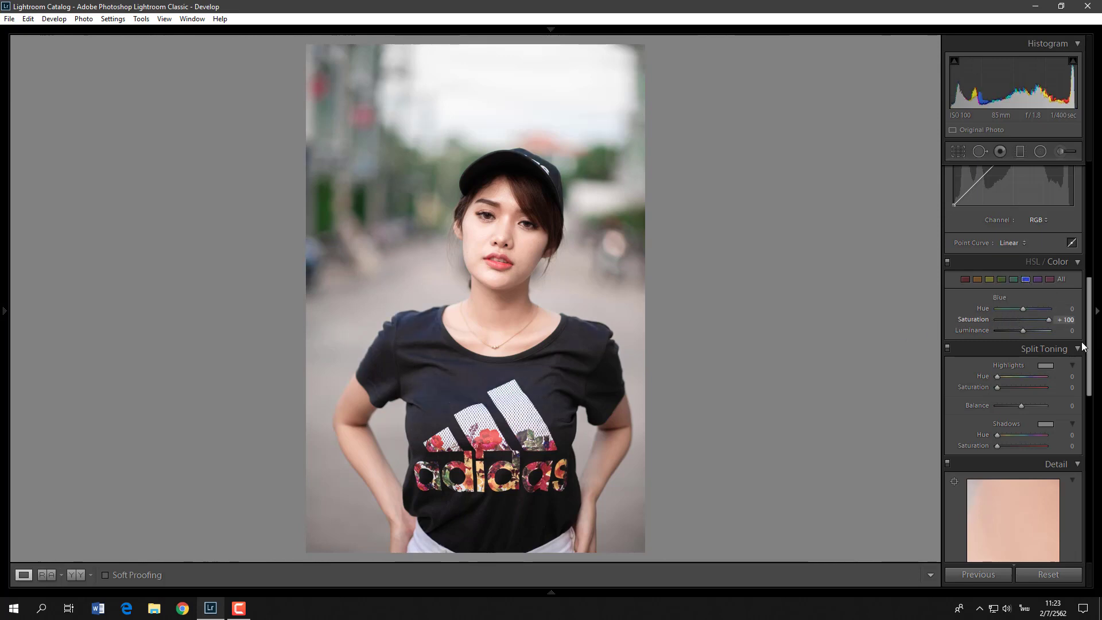
pyautogui.doubleClick(975, 321)
pyautogui.scroll(-2, 1024, 383)
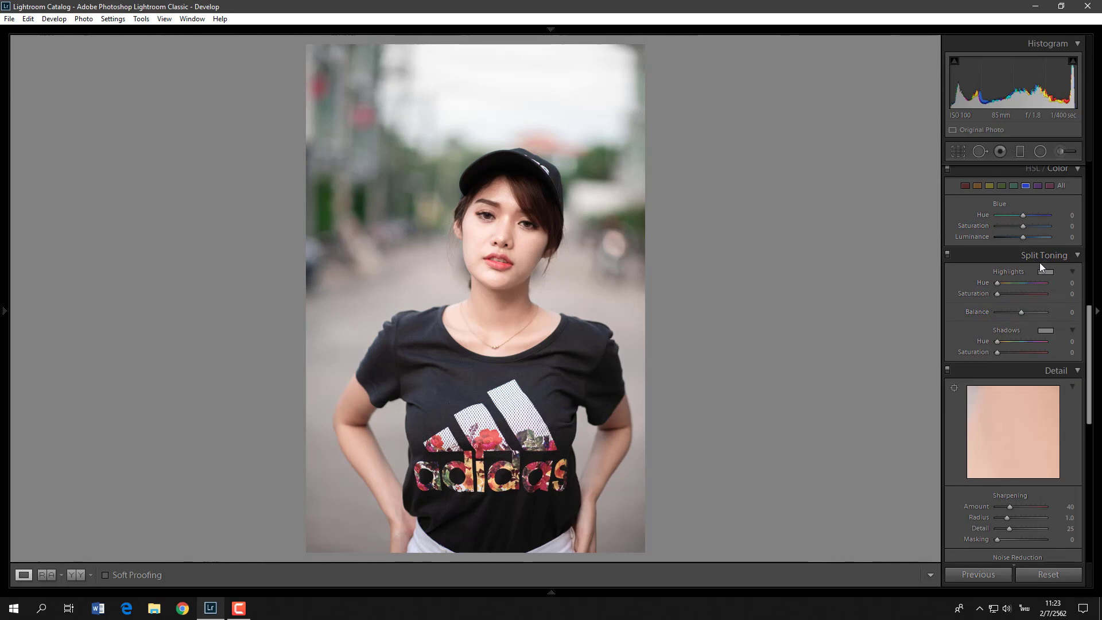
# Give the Split Toning highlights a blue tint of hue 215 and saturation 7.
pyautogui.click(1044, 273)
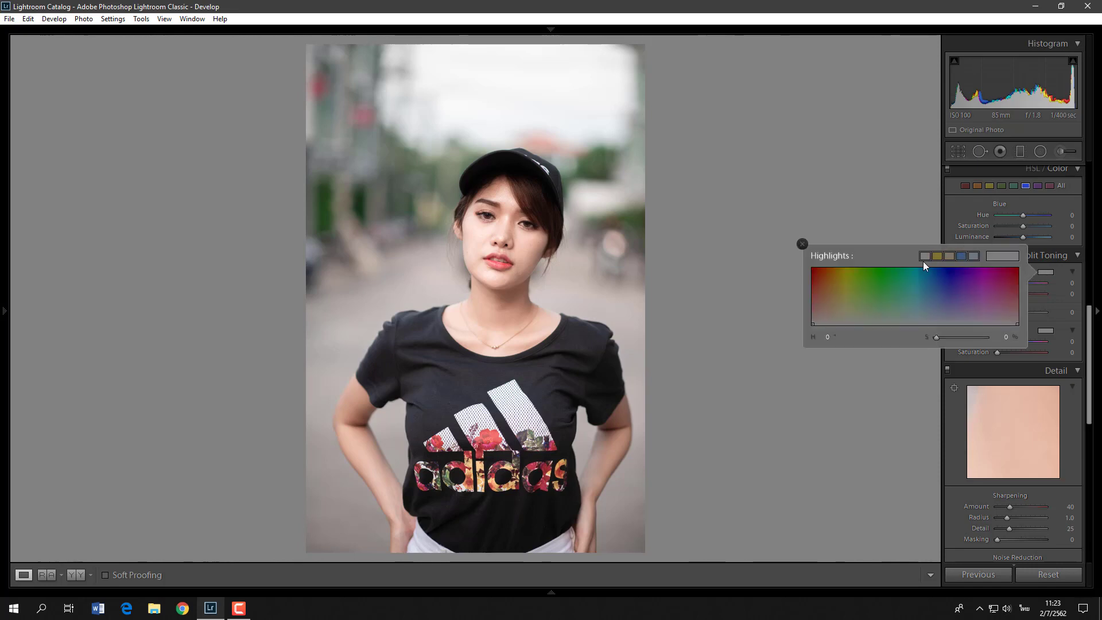
pyautogui.moveTo(924, 263)
pyautogui.mouseDown()
pyautogui.moveTo(973, 256)
pyautogui.moveTo(930, 259)
pyautogui.mouseUp()
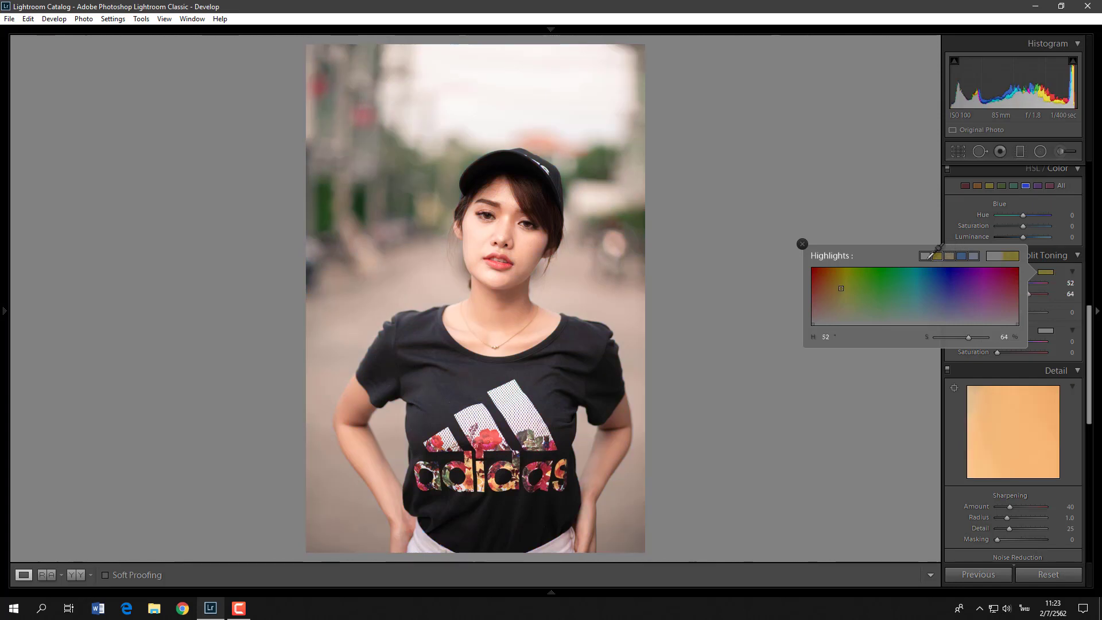
pyautogui.moveTo(930, 256)
pyautogui.mouseDown()
pyautogui.moveTo(976, 253)
pyautogui.moveTo(1028, 276)
pyautogui.mouseUp()
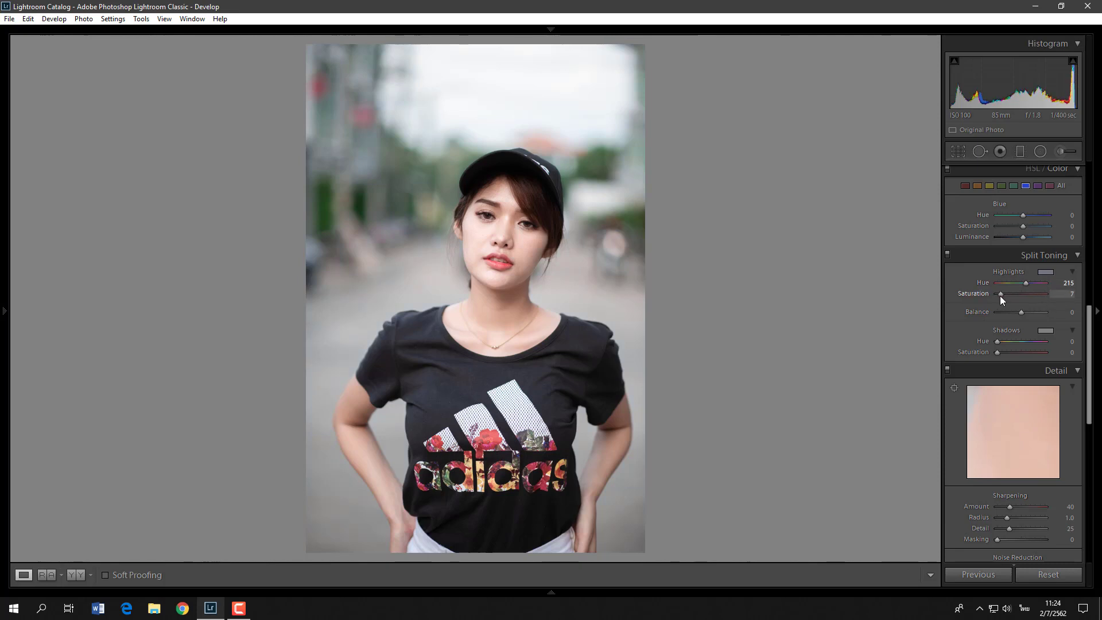
pyautogui.moveTo(542, 212); pyautogui.dragTo(513, 223)
pyautogui.click(513, 223)
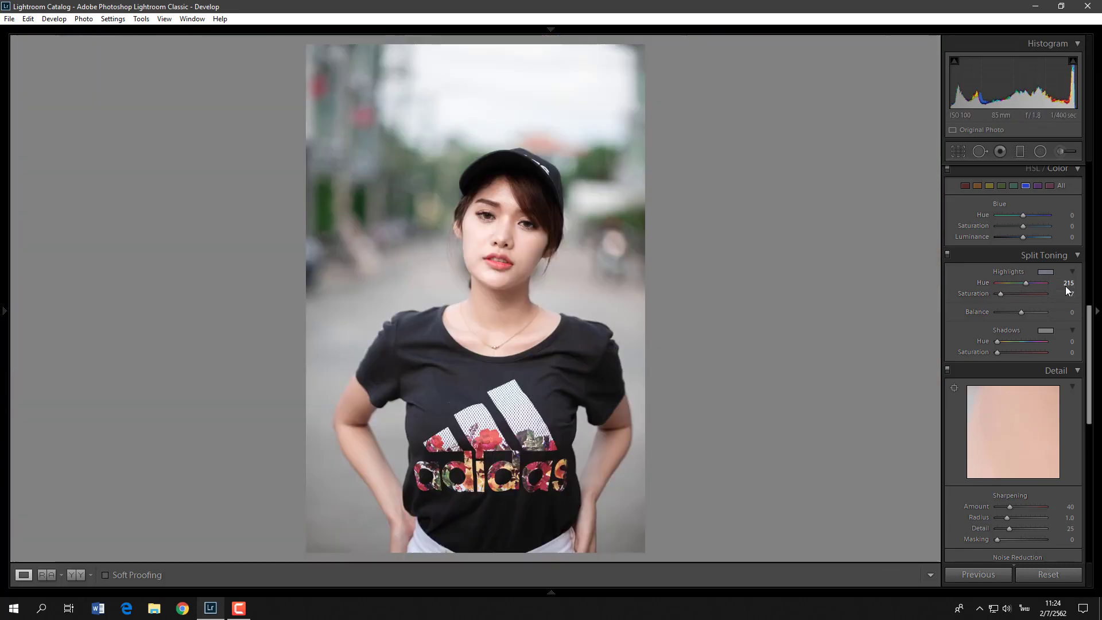
# Set the shadows split-tone saturation to 0 so the shadows stay untinted.
pyautogui.click(1044, 332)
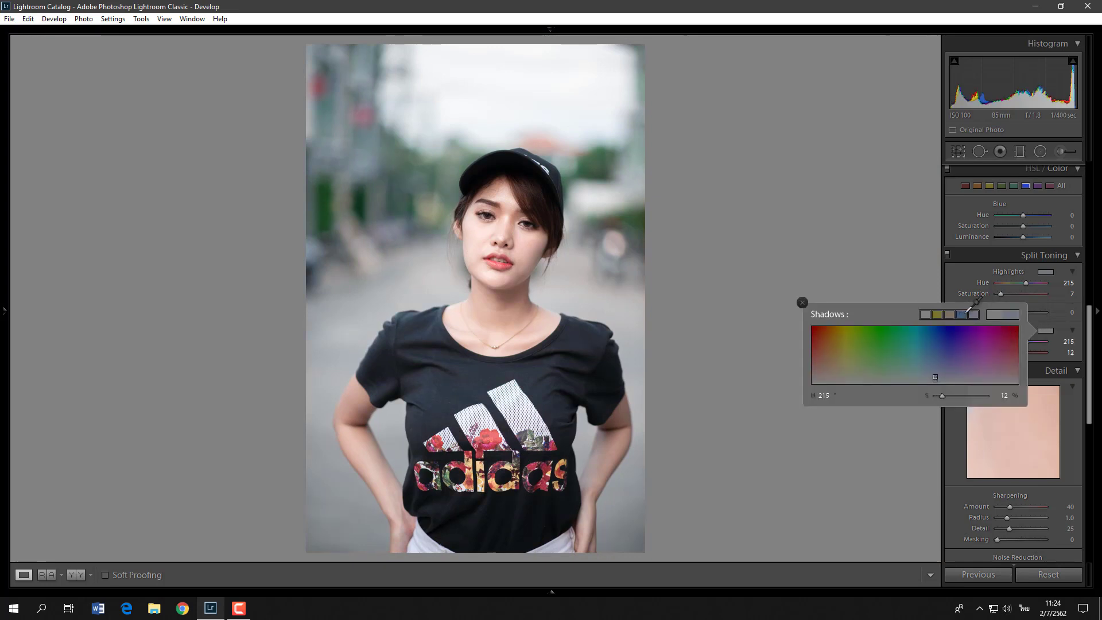
pyautogui.moveTo(970, 310); pyautogui.dragTo(918, 291)
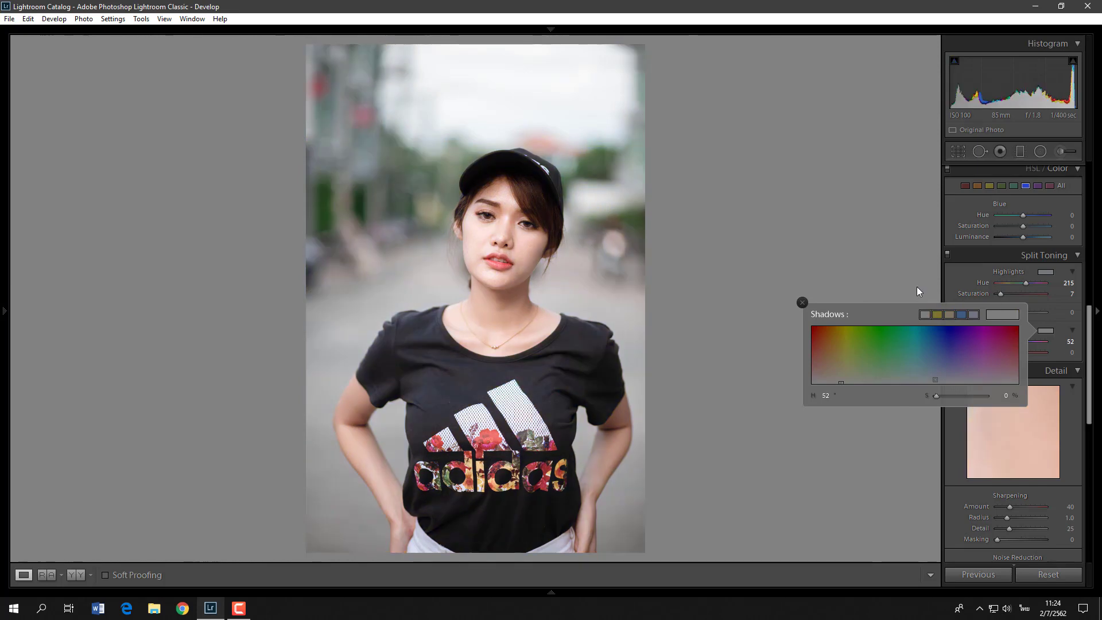
pyautogui.click(918, 291)
# Set Sharpening Amount to 50 and Radius to 2.0, zooming in to check the face.
pyautogui.scroll(-3, 1085, 369)
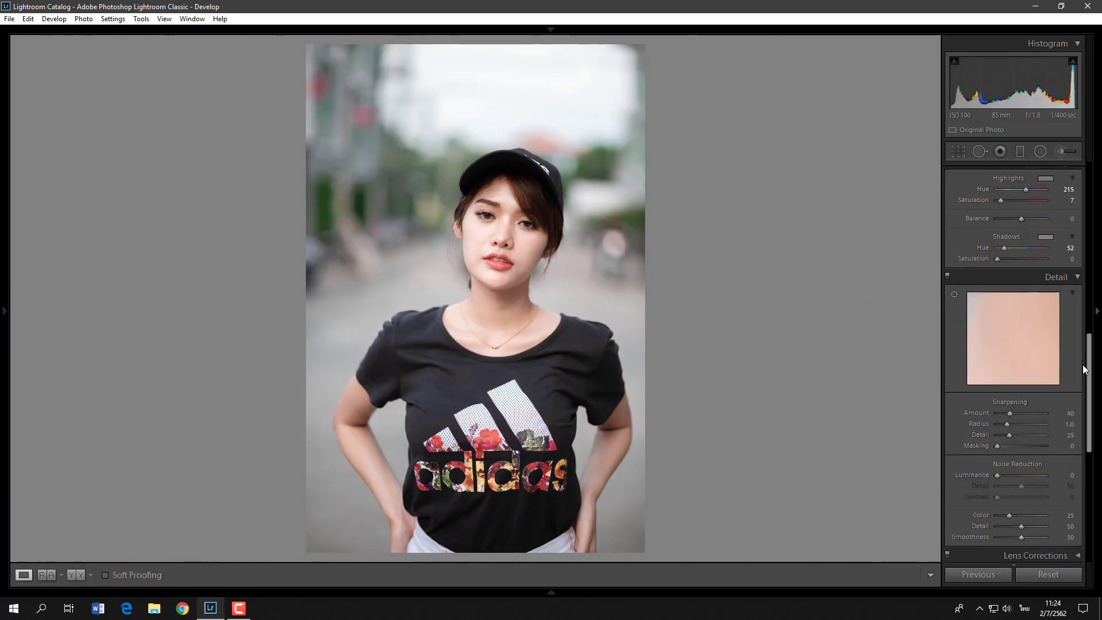
pyautogui.scroll(-3, 1082, 362)
pyautogui.scroll(-3, 1040, 276)
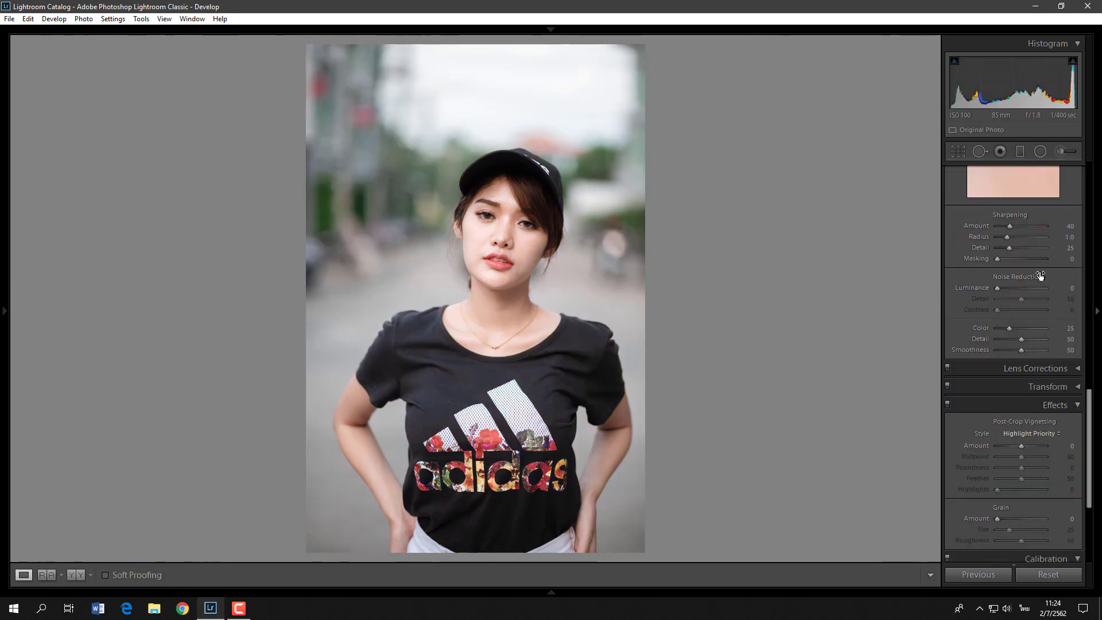
pyautogui.scroll(3, 1041, 276)
pyautogui.click(1071, 319)
pyautogui.write('50')
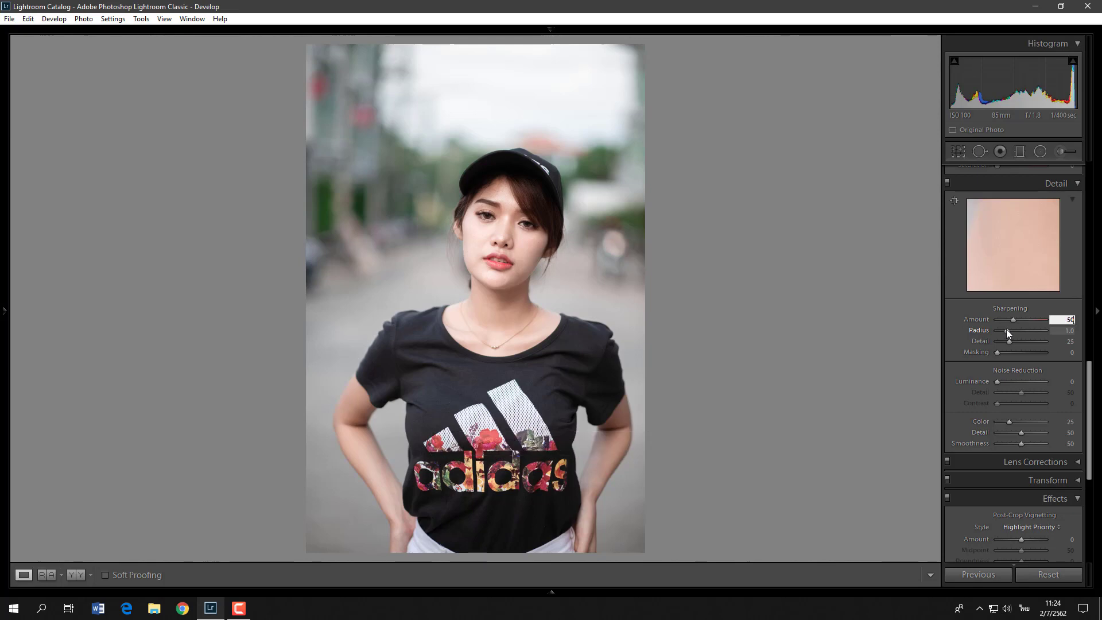
pyautogui.moveTo(1007, 328); pyautogui.dragTo(1029, 335)
pyautogui.click(557, 235)
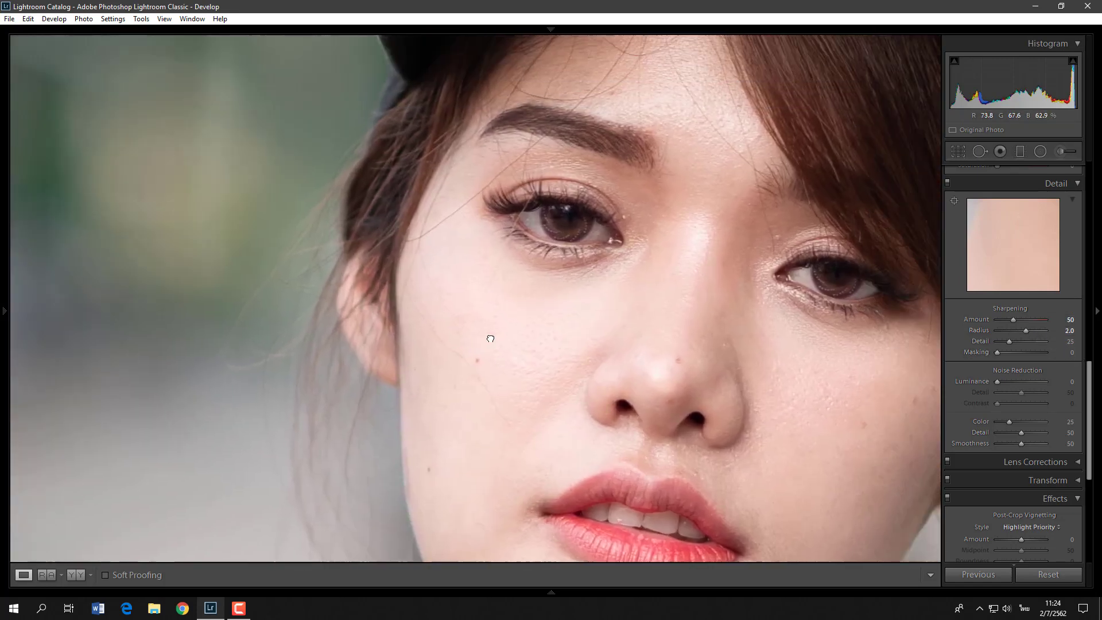
pyautogui.click(578, 189)
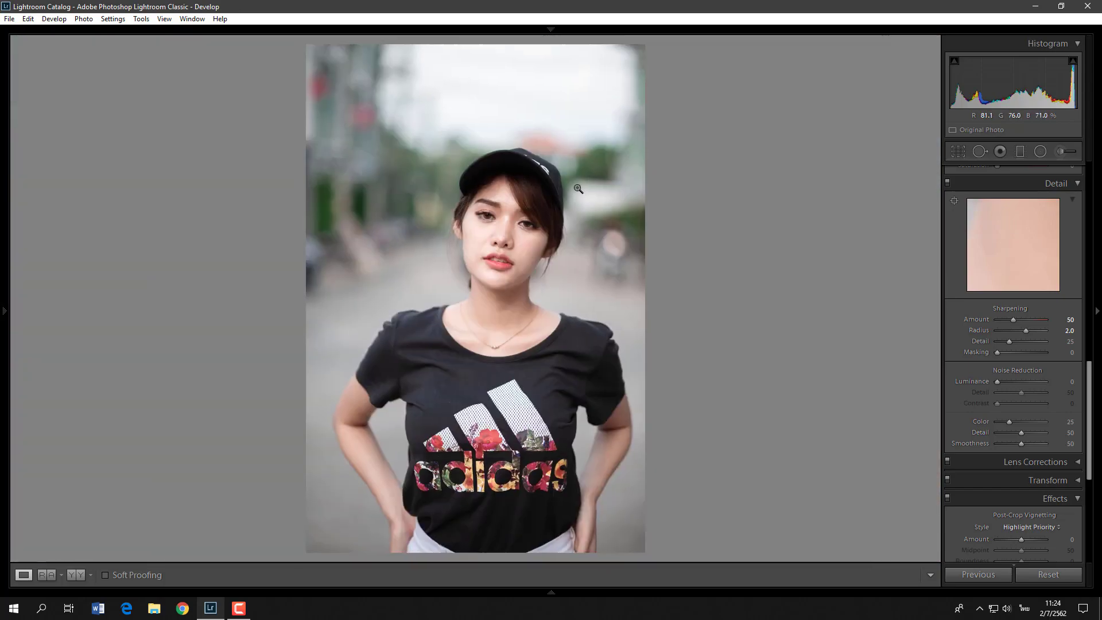
# Set Luminance noise reduction to 20.
pyautogui.scroll(-2, 954, 327)
pyautogui.click(1071, 288)
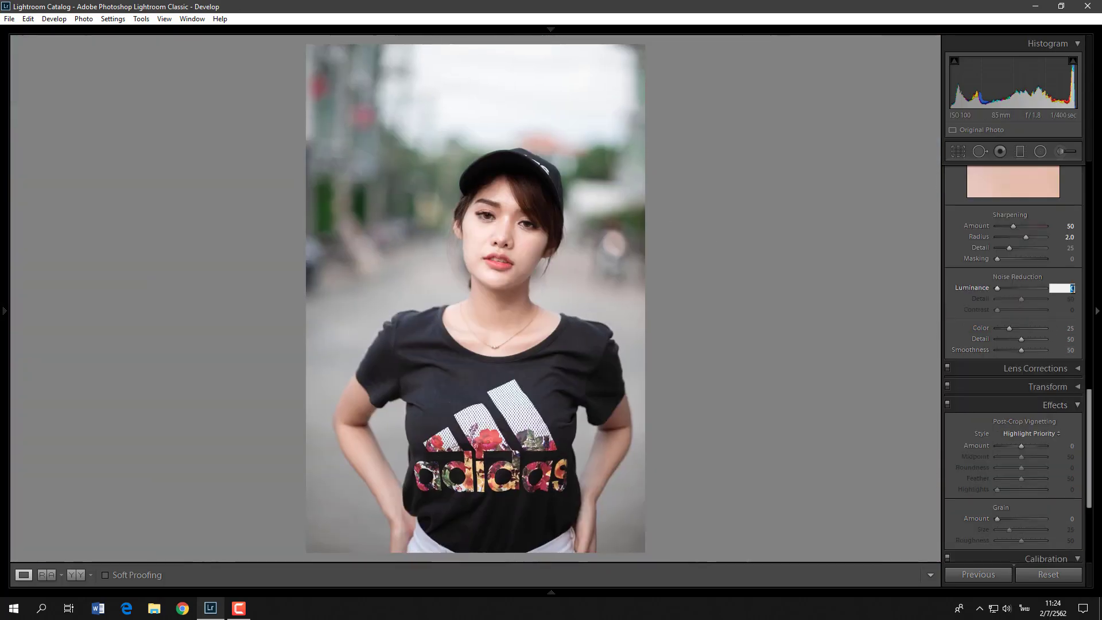
pyautogui.write('20')
pyautogui.press('Return')
pyautogui.scroll(-4, 1045, 327)
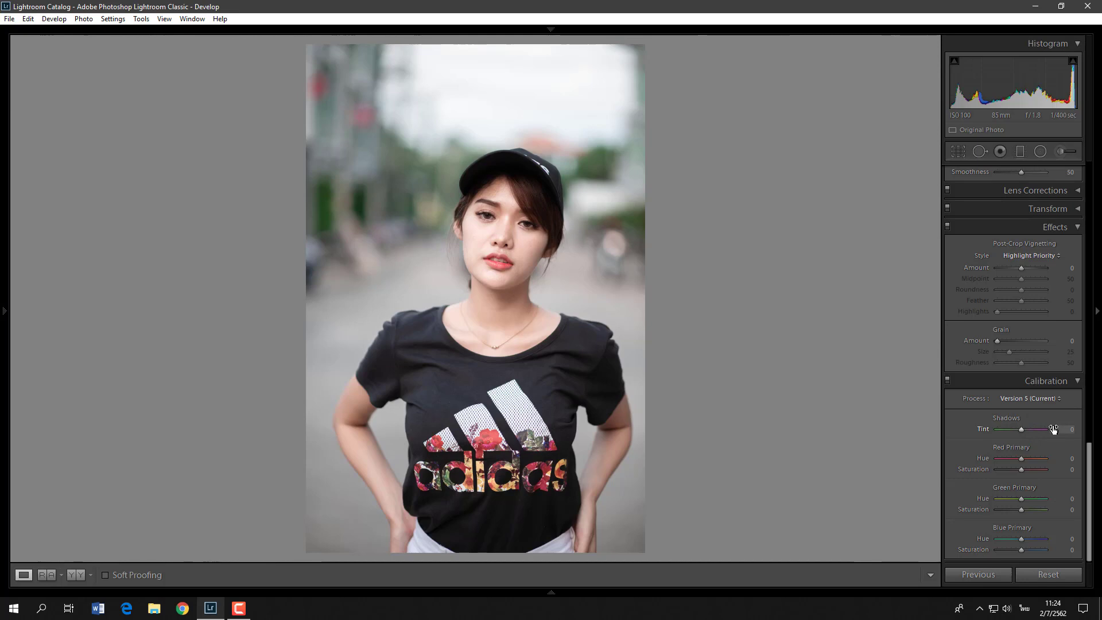
# Preview the red, green and blue Primary Hue sliders, reset each to 0, then push Green Primary Hue to +100.
pyautogui.moveTo(1021, 458)
pyautogui.mouseDown()
pyautogui.moveTo(1049, 460)
pyautogui.moveTo(997, 456)
pyautogui.moveTo(1051, 458)
pyautogui.mouseUp()
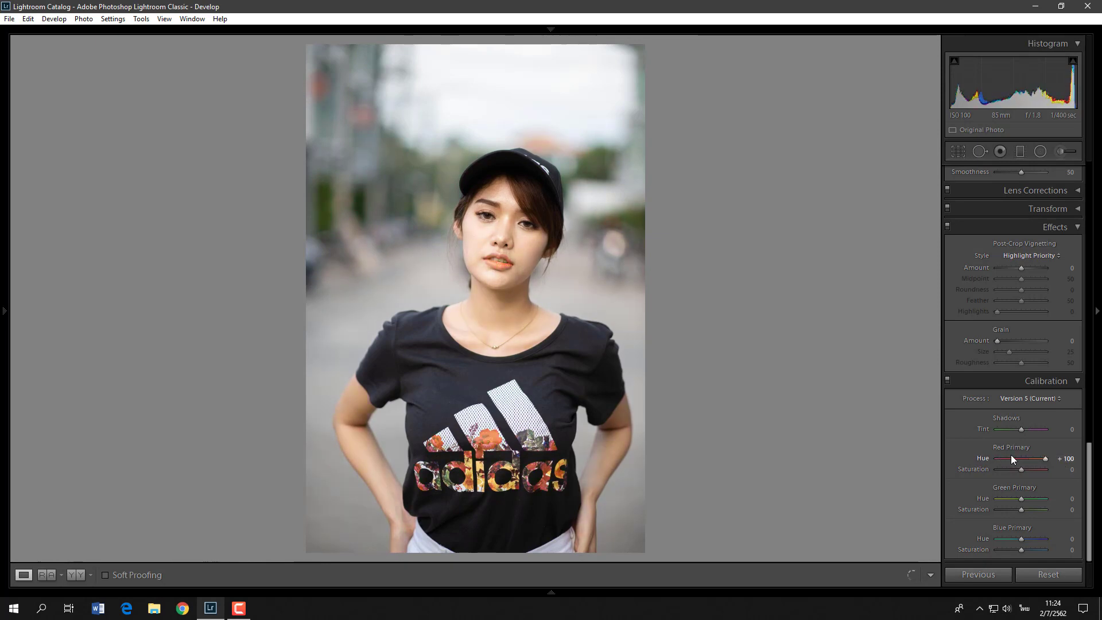
pyautogui.click(987, 458)
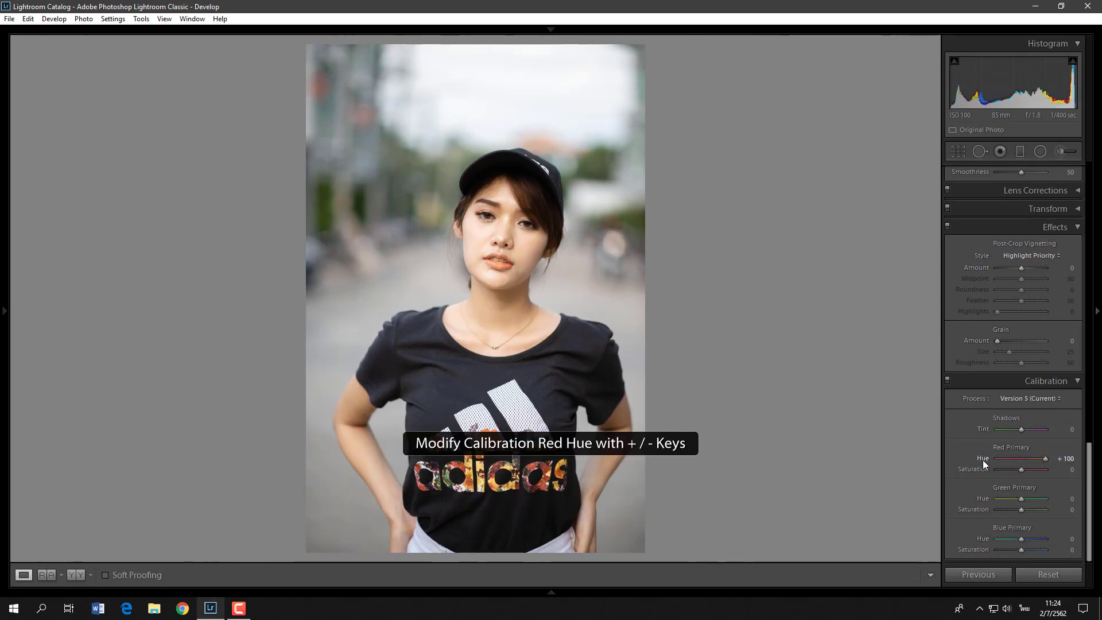
pyautogui.doubleClick(983, 460)
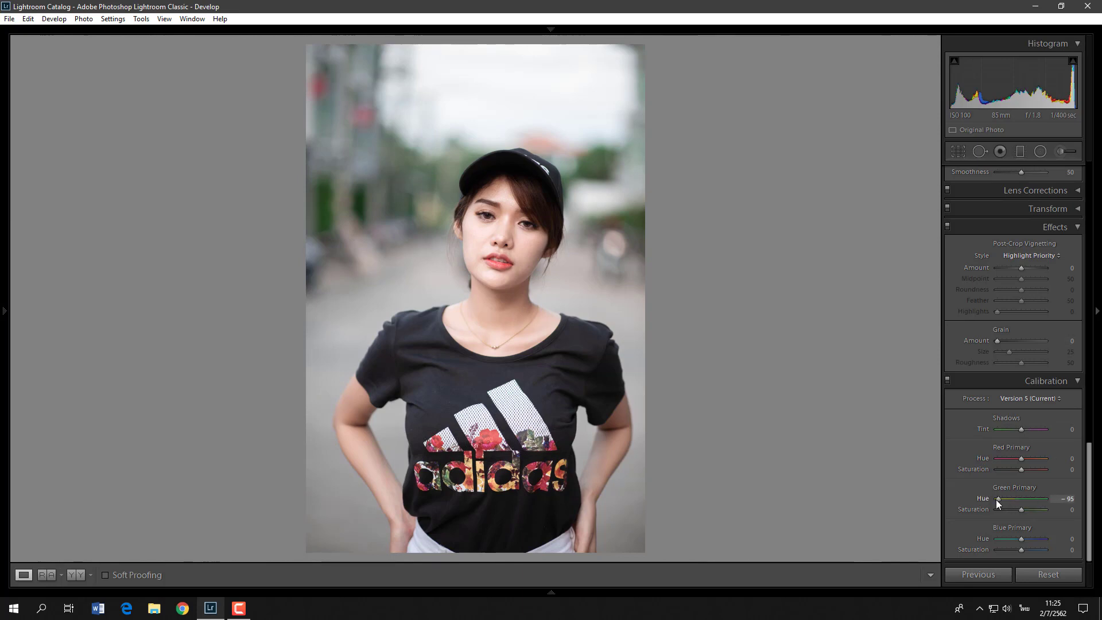
pyautogui.moveTo(1022, 498); pyautogui.dragTo(1048, 499)
pyautogui.doubleClick(982, 499)
pyautogui.moveTo(1022, 540); pyautogui.dragTo(1005, 540)
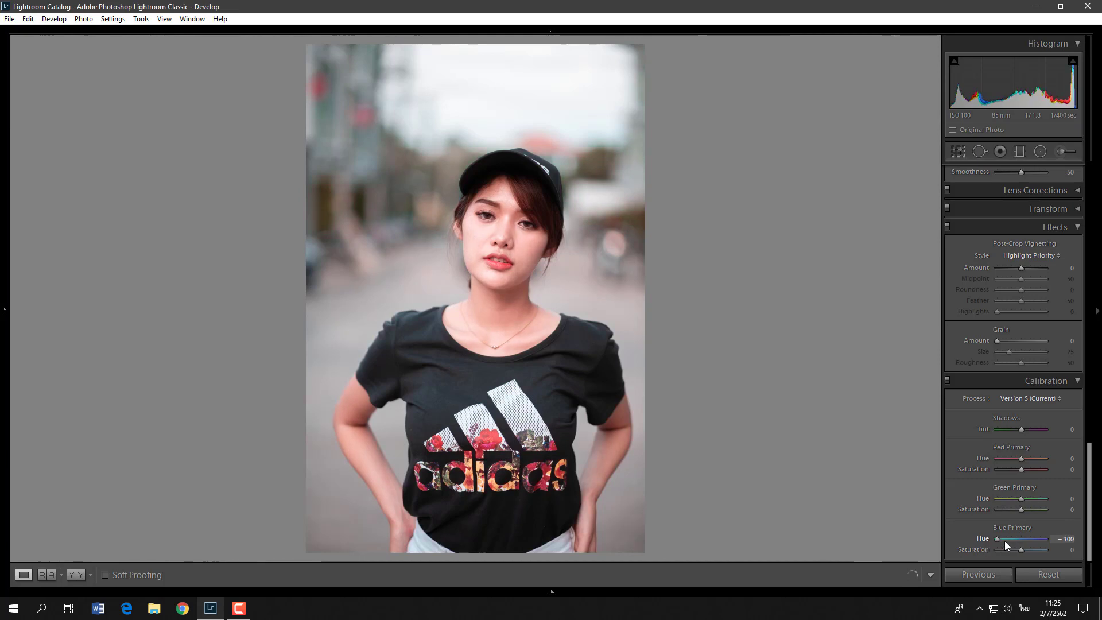
pyautogui.doubleClick(983, 540)
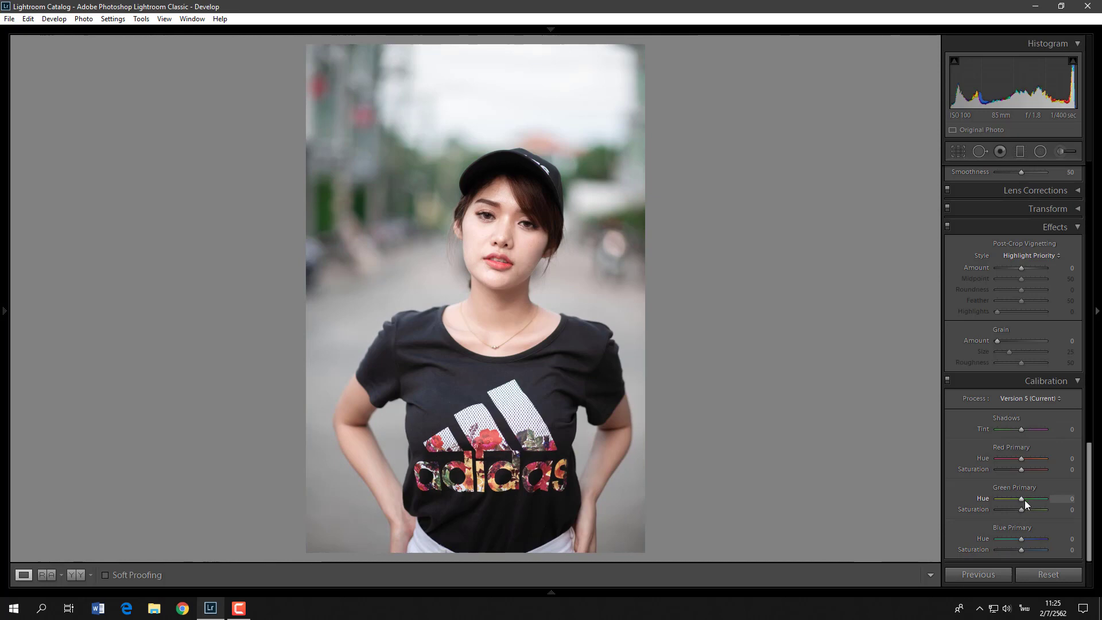
pyautogui.moveTo(1018, 505); pyautogui.dragTo(1062, 512)
# Set the Green Primary Hue to +60 and Green Primary Saturation to -10.
pyautogui.doubleClick(984, 499)
pyautogui.click(1061, 499)
pyautogui.write('0')
pyautogui.press('Return')
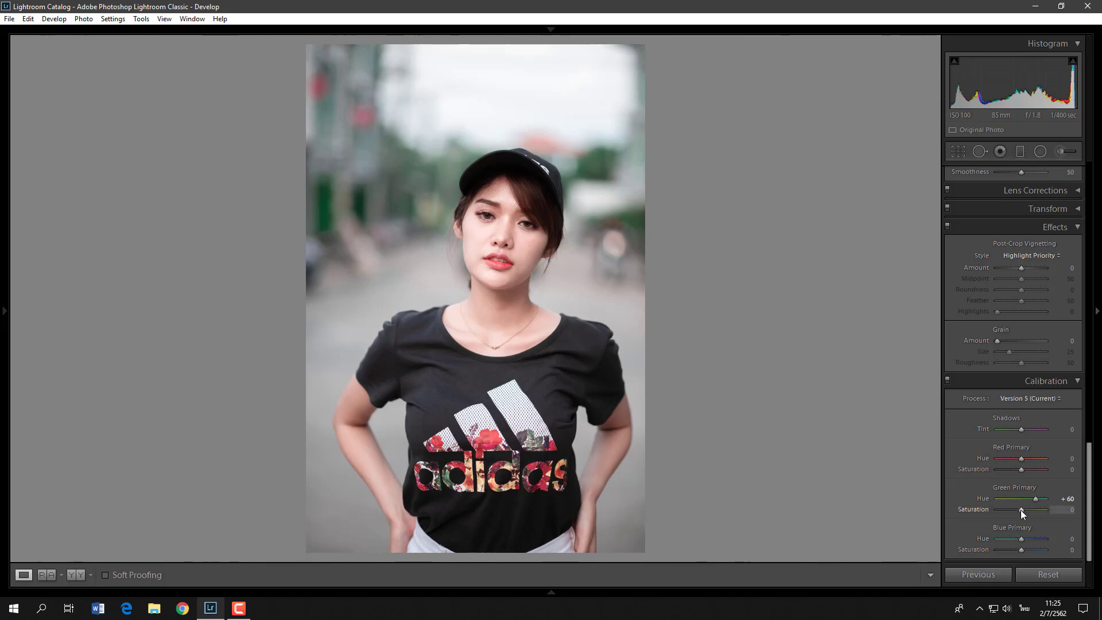
pyautogui.moveTo(1021, 510); pyautogui.dragTo(997, 510)
pyautogui.click(1068, 510)
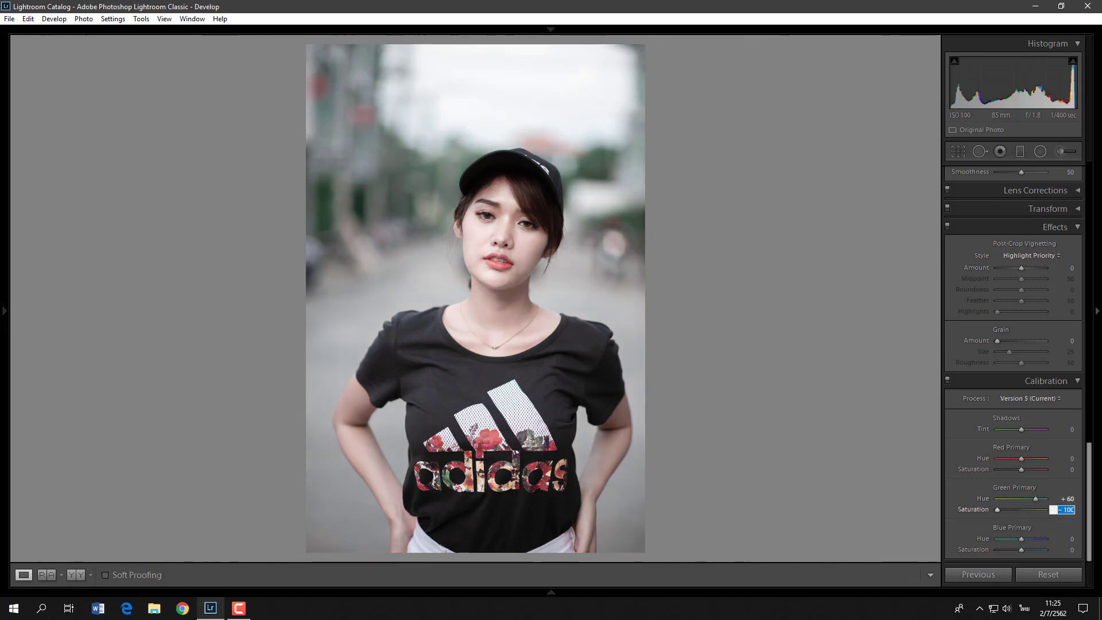
pyautogui.write('-10')
pyautogui.press('Return')
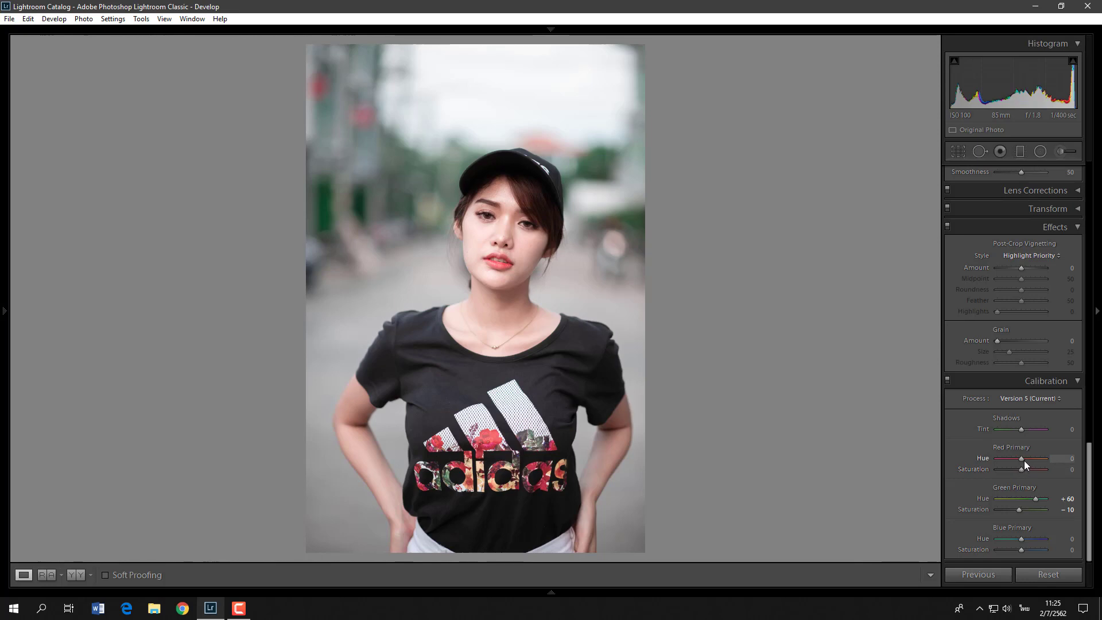
# Set the Red Primary Hue to +26 and raise Red Primary Saturation to +24.
pyautogui.moveTo(1025, 460); pyautogui.dragTo(1032, 458)
pyautogui.doubleClick(980, 458)
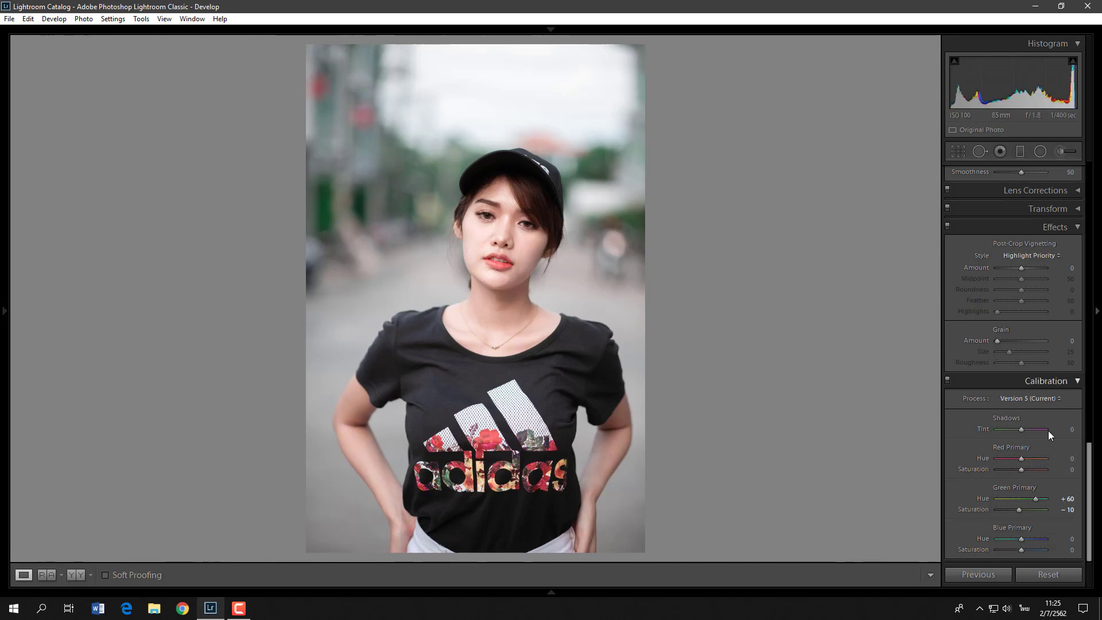
pyautogui.moveTo(1025, 457); pyautogui.dragTo(1027, 459)
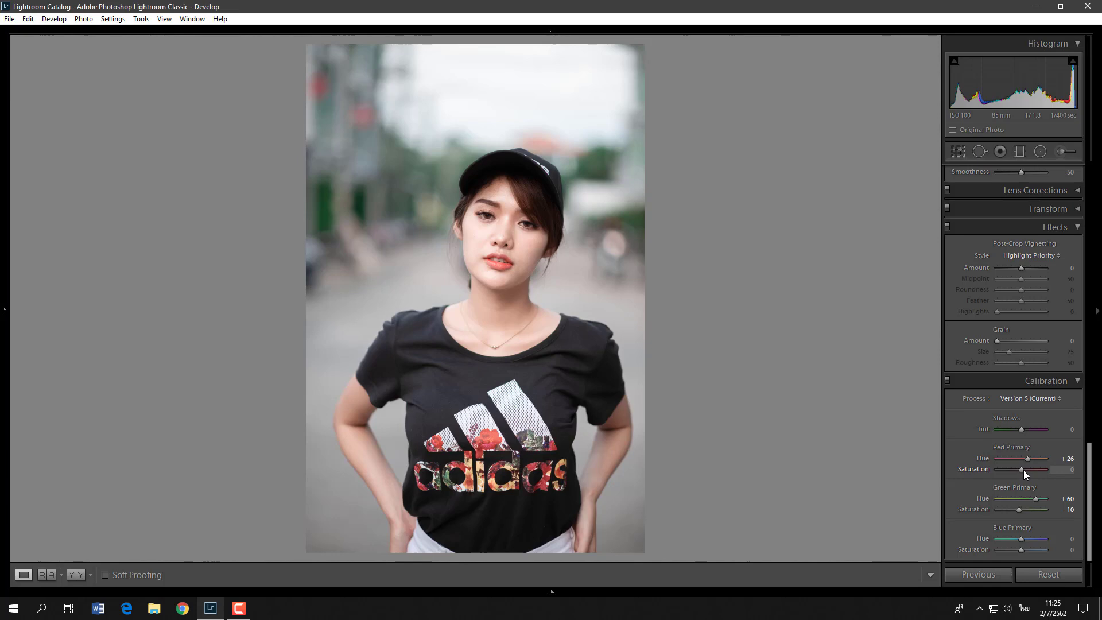
pyautogui.moveTo(1024, 470)
pyautogui.mouseDown()
pyautogui.moveTo(1043, 474)
pyautogui.moveTo(969, 471)
pyautogui.moveTo(1056, 474)
pyautogui.moveTo(1027, 474)
pyautogui.mouseUp()
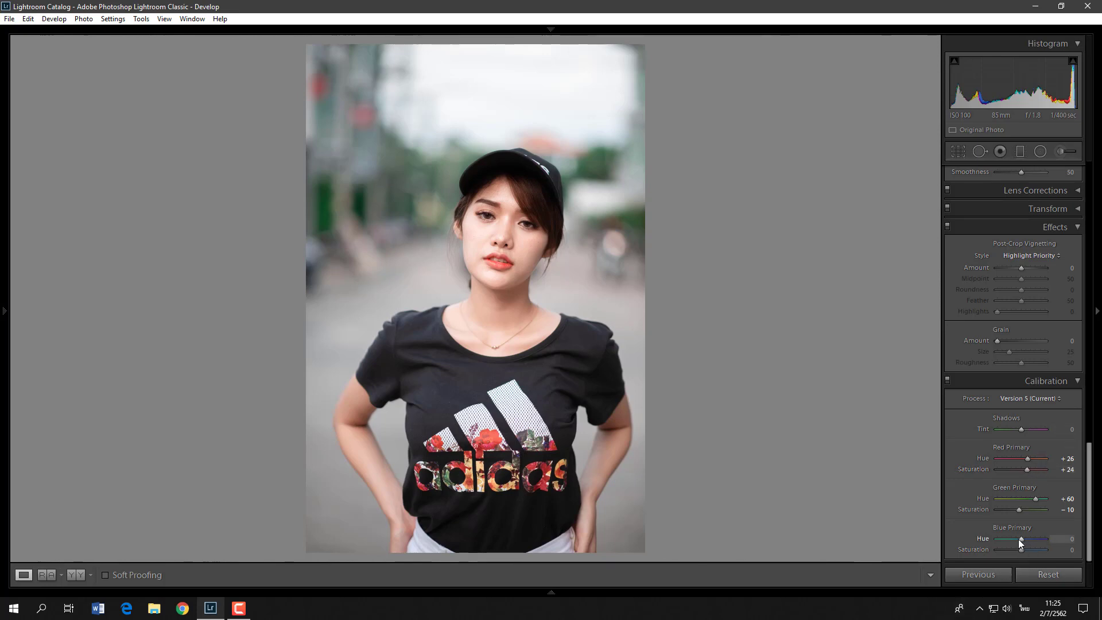
# Keep the Blue Primary Hue at 0 and set Blue Primary Saturation to +12.
pyautogui.moveTo(1021, 539); pyautogui.dragTo(989, 545)
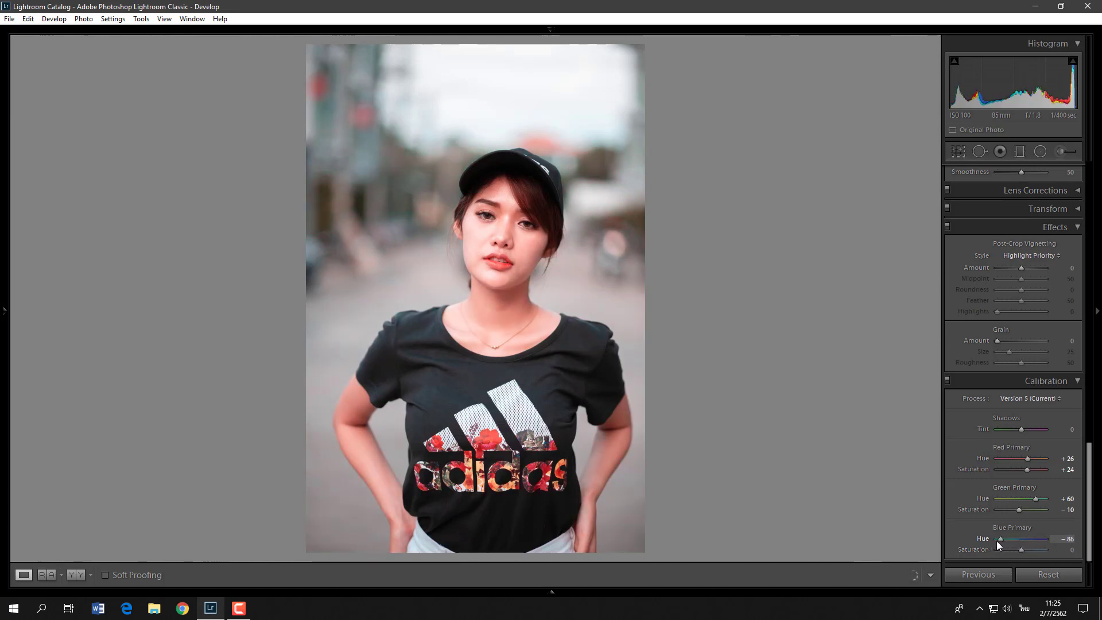
pyautogui.doubleClick(1001, 541)
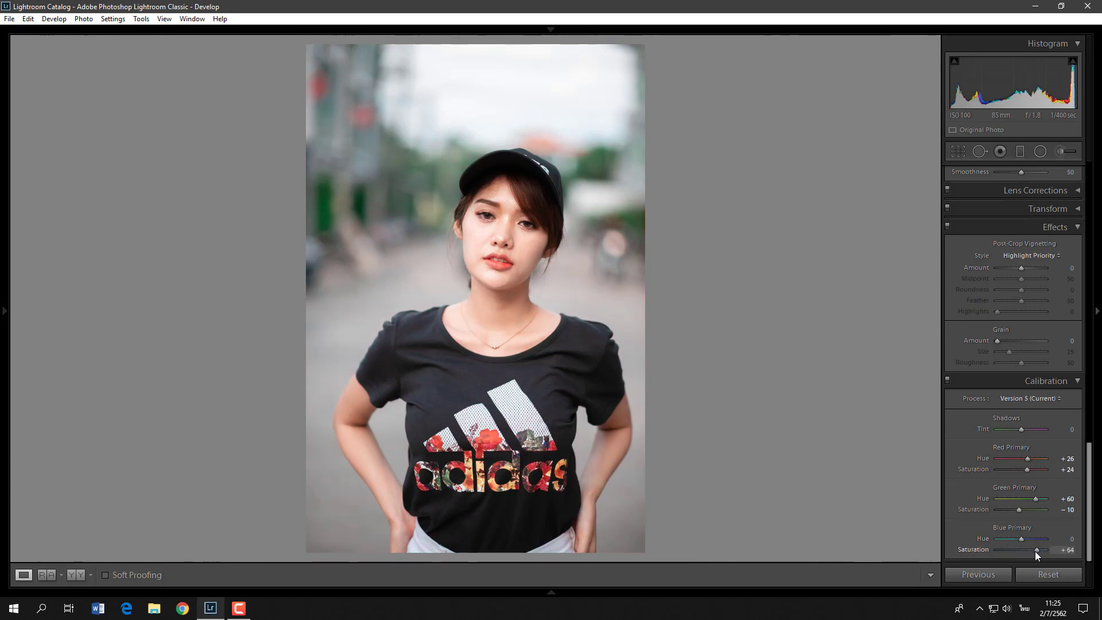
pyautogui.moveTo(1027, 551)
pyautogui.mouseDown()
pyautogui.moveTo(1055, 549)
pyautogui.moveTo(968, 548)
pyautogui.moveTo(1055, 549)
pyautogui.mouseUp()
pyautogui.doubleClick(976, 550)
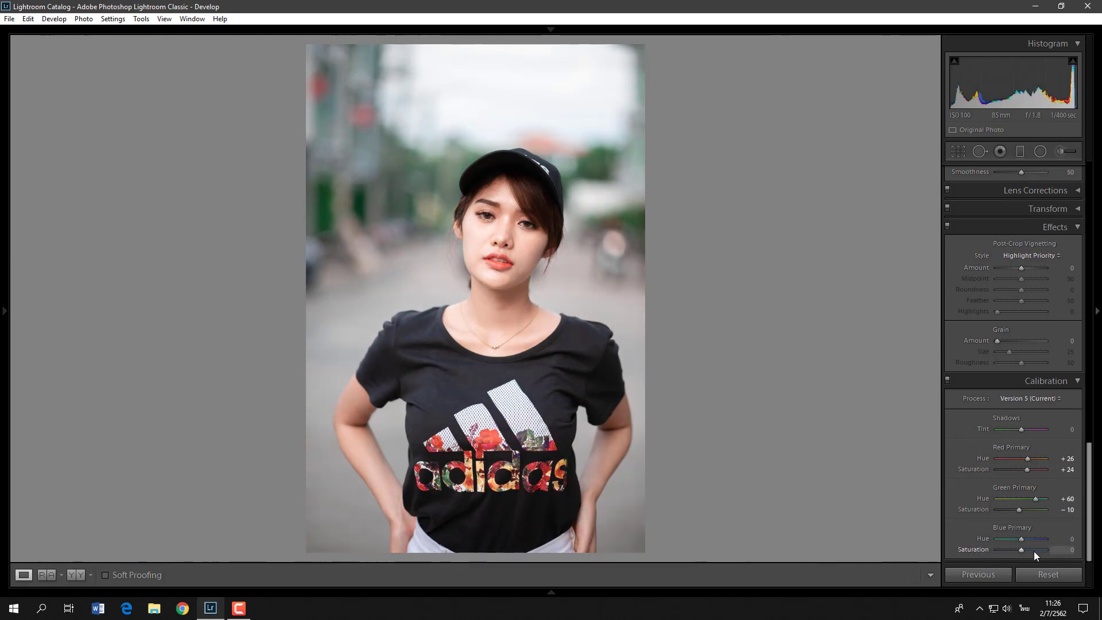
pyautogui.moveTo(1024, 553); pyautogui.dragTo(1028, 552)
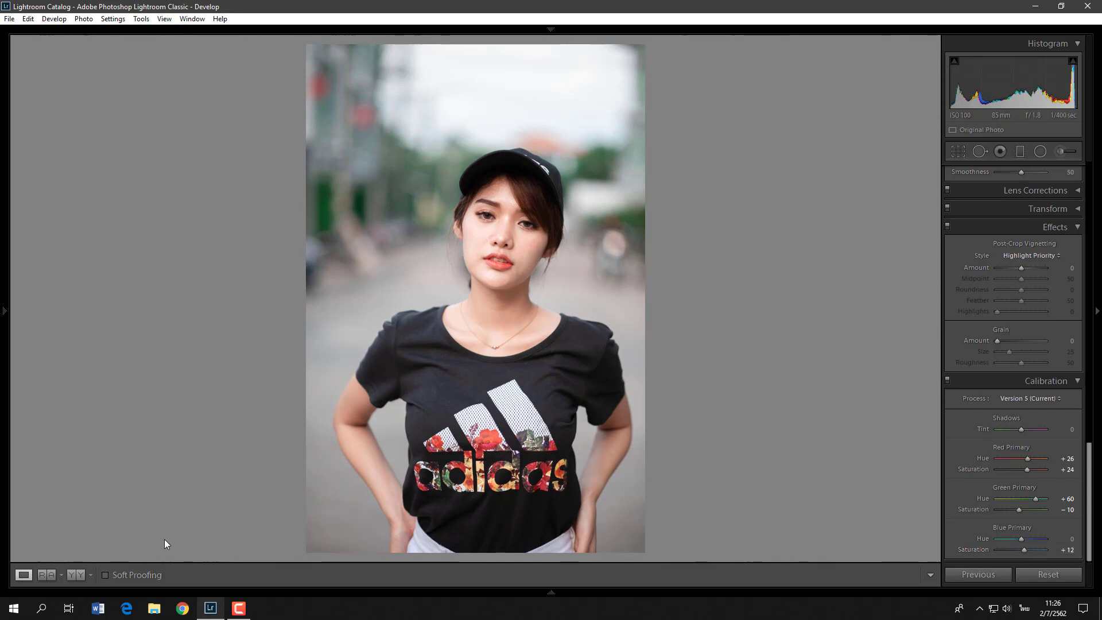
# Switch to the Y|Y Before/After view to compare the edited portrait with the original.
pyautogui.click(80, 578)
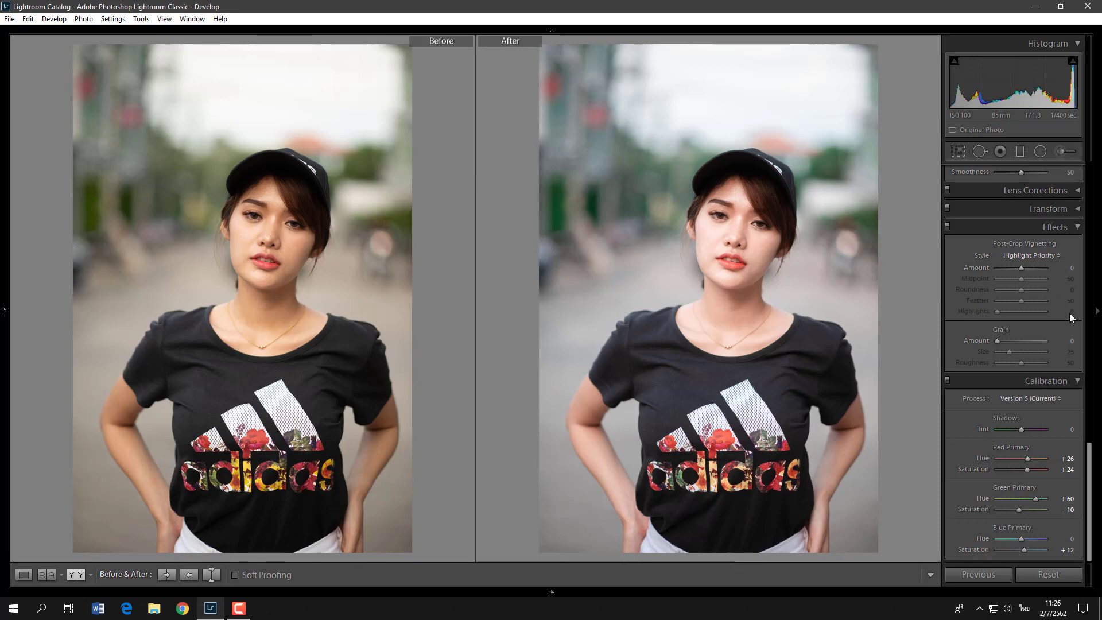
pyautogui.scroll(3, 1053, 287)
pyautogui.scroll(3, 1053, 298)
pyautogui.scroll(3, 1052, 310)
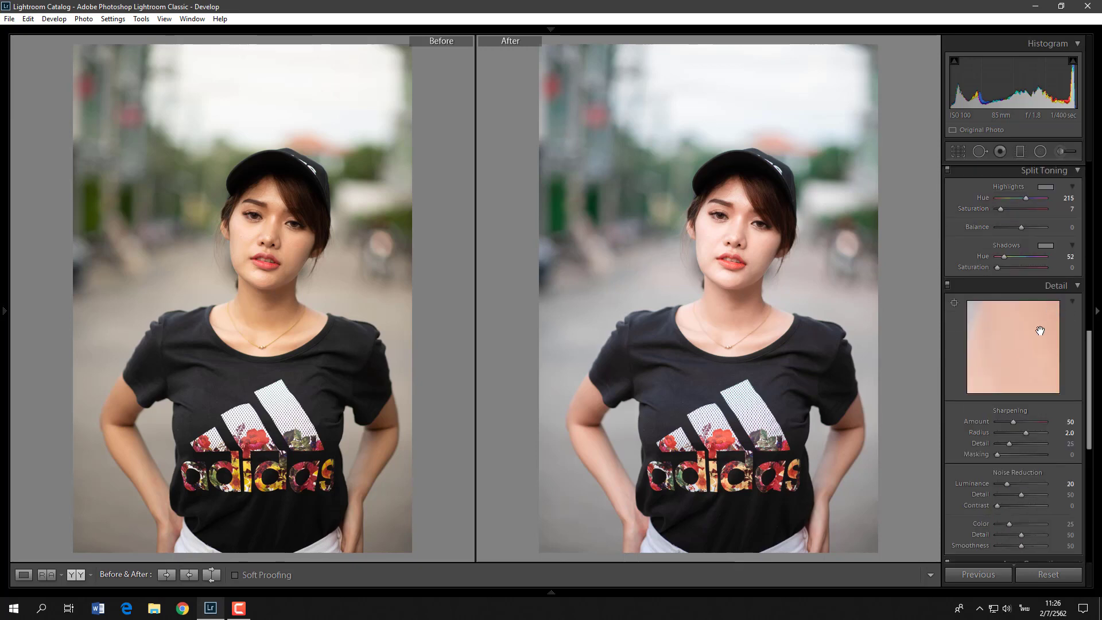
pyautogui.scroll(3, 1048, 321)
pyautogui.scroll(3, 1041, 331)
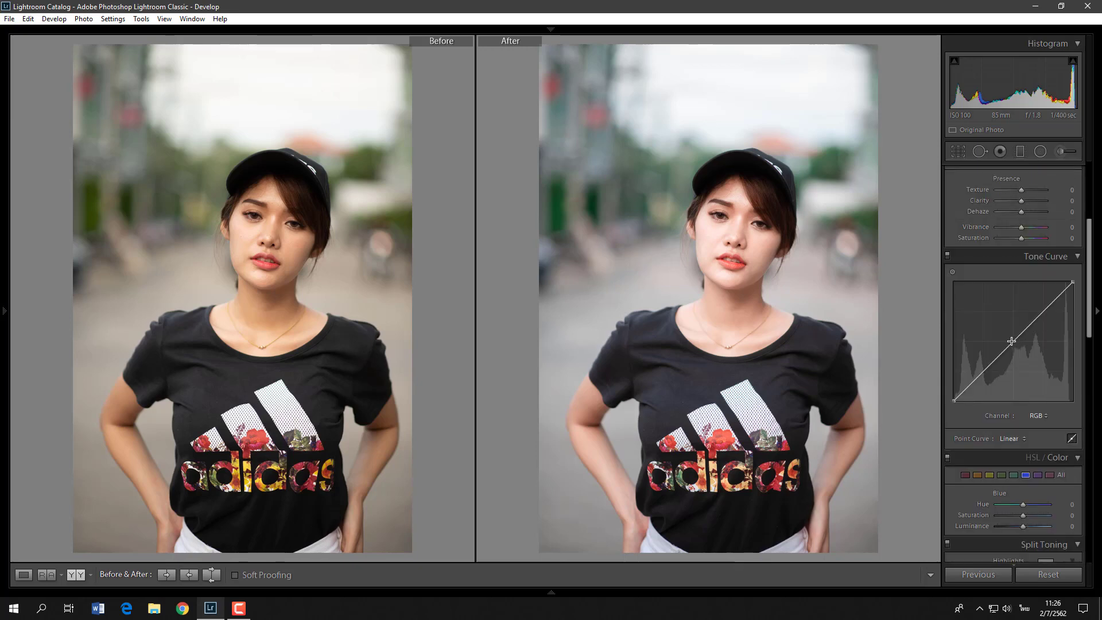
# Add upper-midtone, midtone and shadow points to the RGB tone curve and lift the black point to about 8.6%.
pyautogui.click(23, 575)
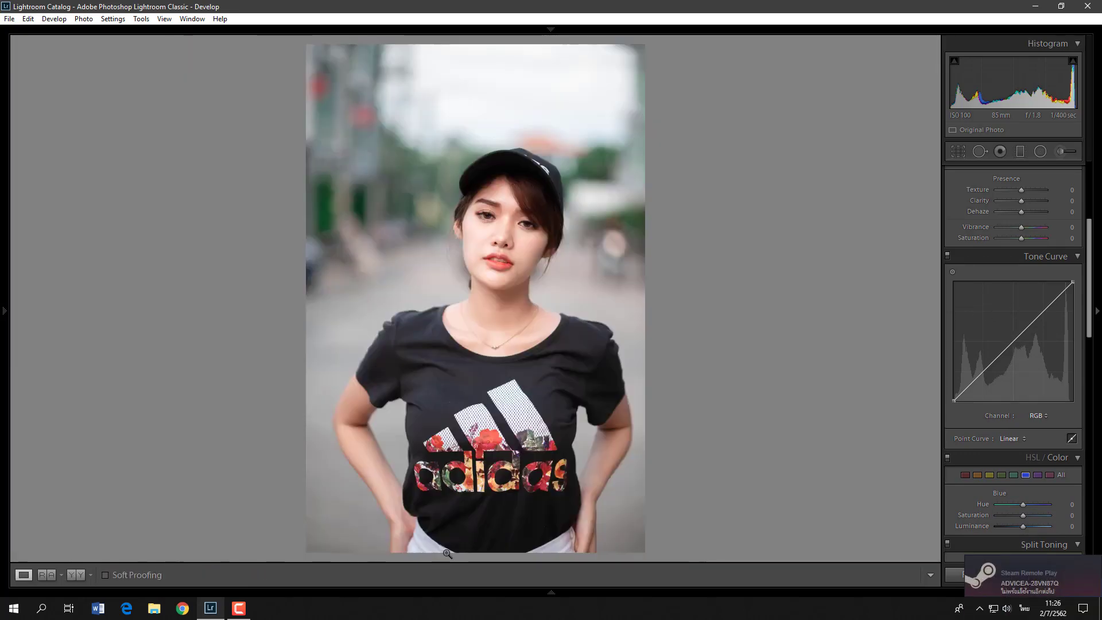
pyautogui.click(1042, 313)
pyautogui.click(1013, 343)
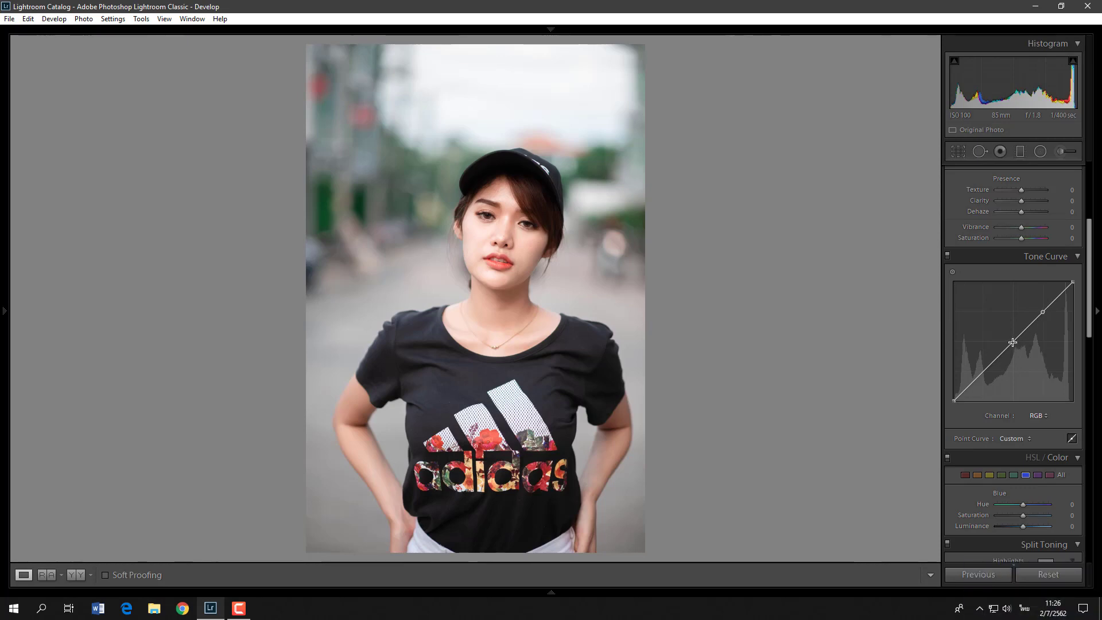
pyautogui.click(981, 373)
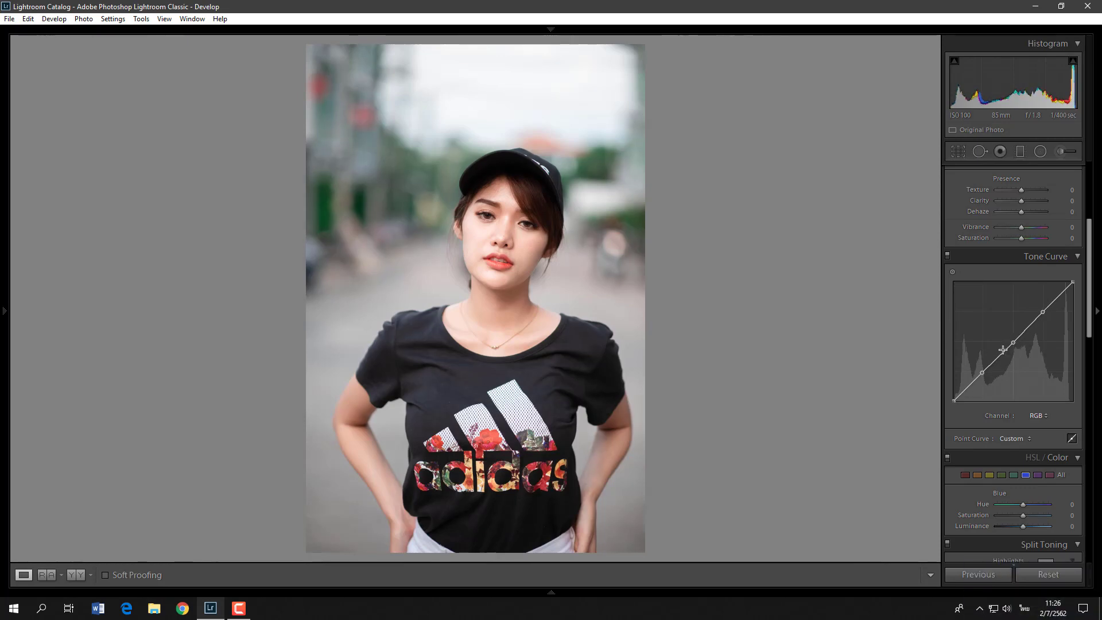
pyautogui.moveTo(953, 400); pyautogui.dragTo(950, 388)
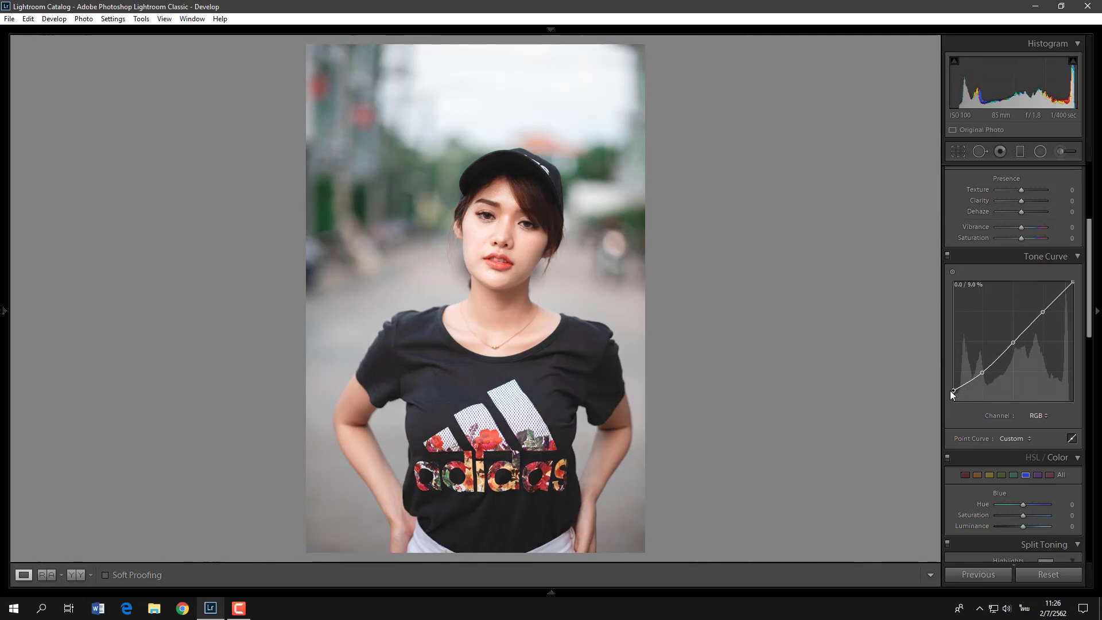
pyautogui.click(68, 573)
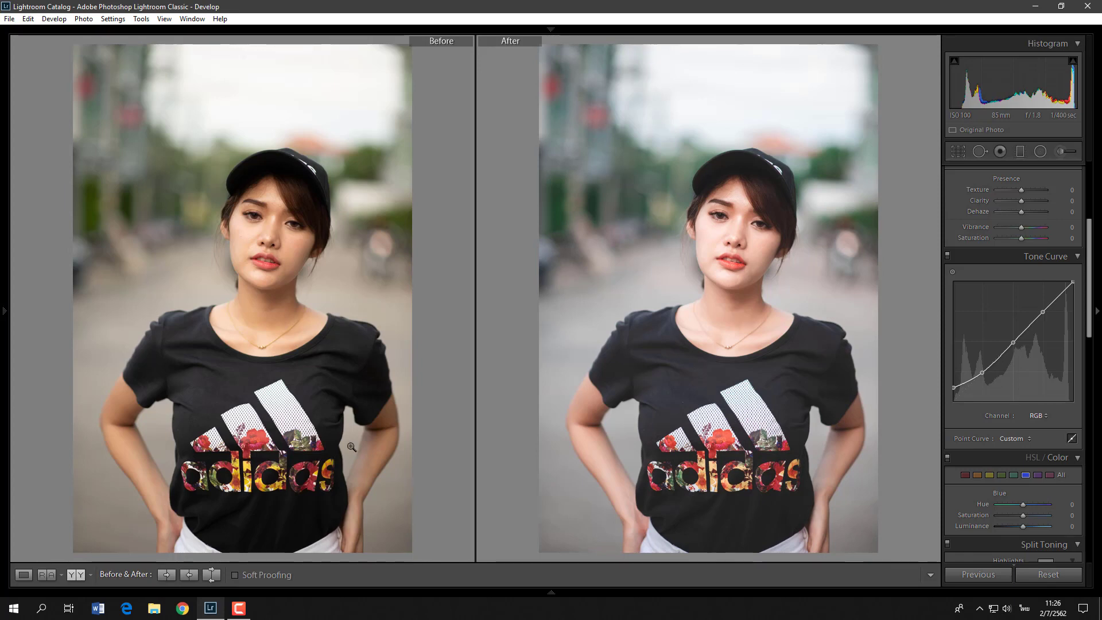
pyautogui.click(24, 574)
# Set Vibrance to +10 with Saturation at 0, zooming in to check the skin.
pyautogui.scroll(3, 1009, 372)
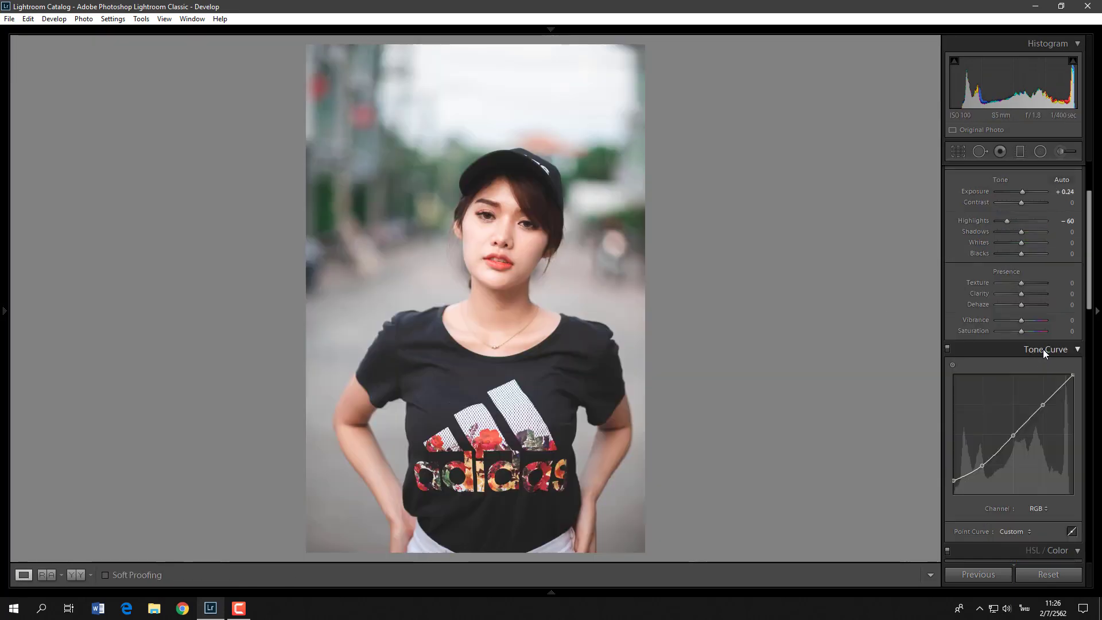
pyautogui.moveTo(1022, 331)
pyautogui.mouseDown()
pyautogui.moveTo(1045, 320)
pyautogui.moveTo(1025, 320)
pyautogui.mouseUp()
pyautogui.doubleClick(976, 331)
pyautogui.doubleClick(977, 319)
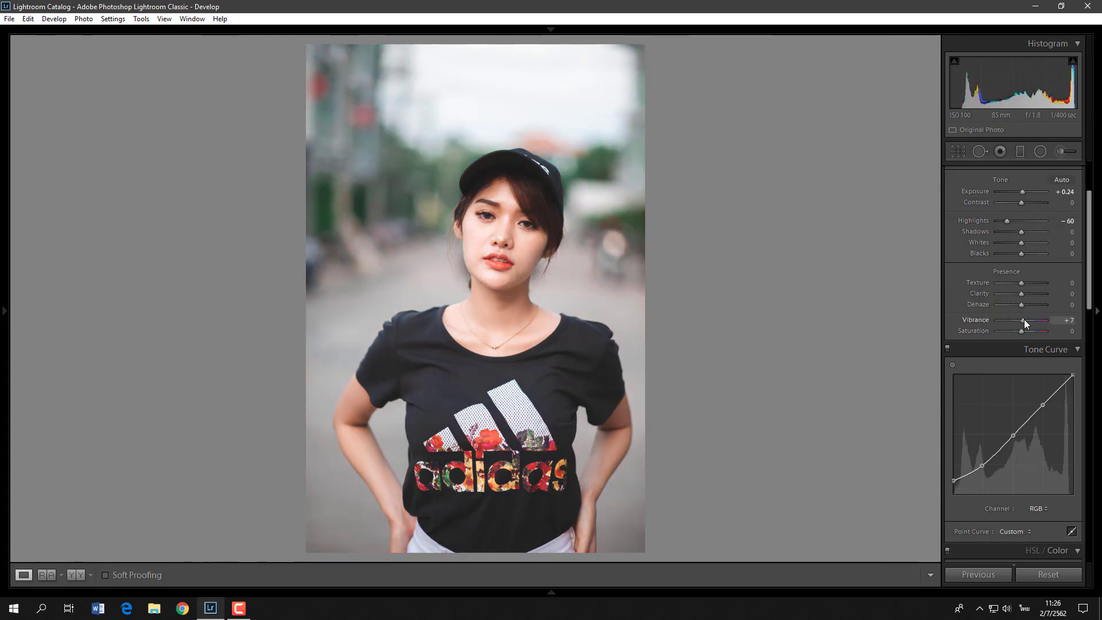
pyautogui.click(511, 244)
pyautogui.click(784, 224)
# Raise Exposure to +0.36 and compare the result side by side with the original.
pyautogui.scroll(3, 1060, 296)
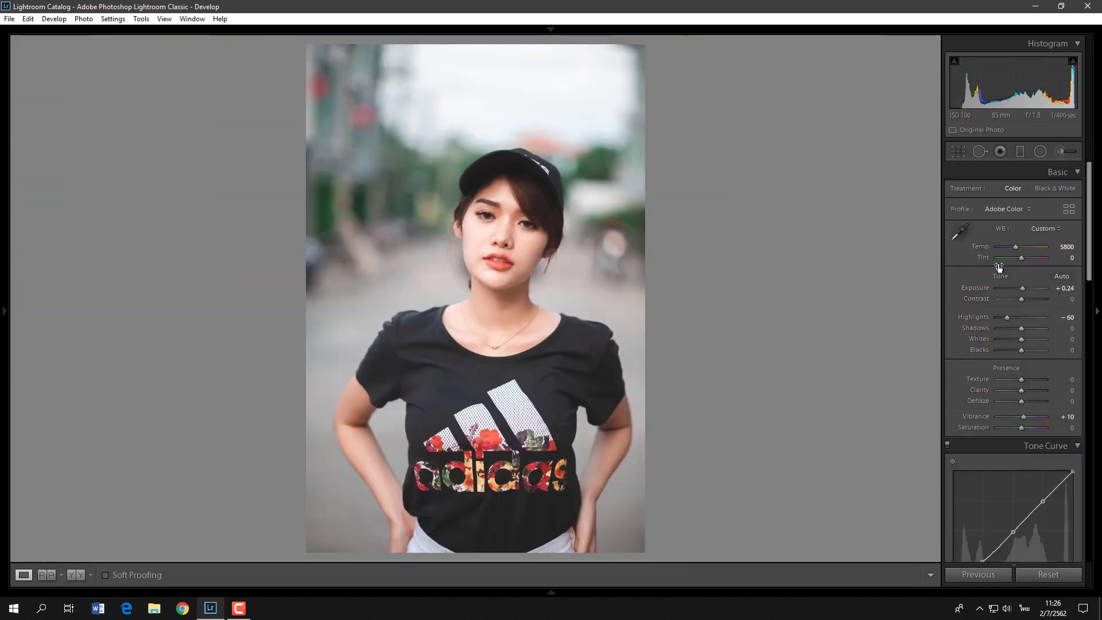
pyautogui.moveTo(1020, 288); pyautogui.dragTo(1025, 288)
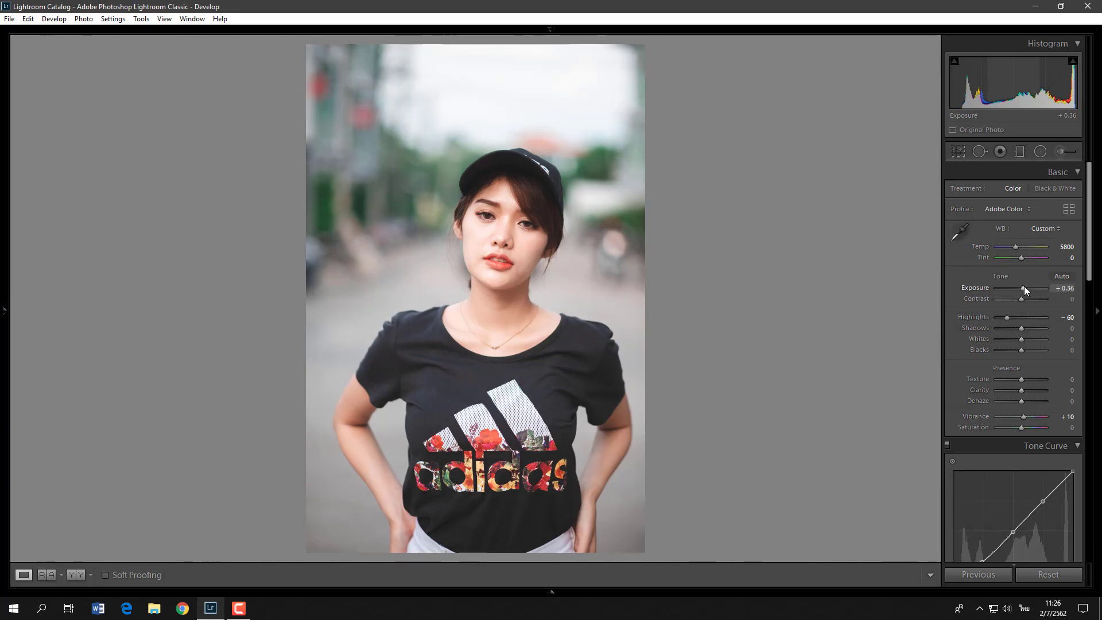
pyautogui.click(498, 222)
pyautogui.click(587, 194)
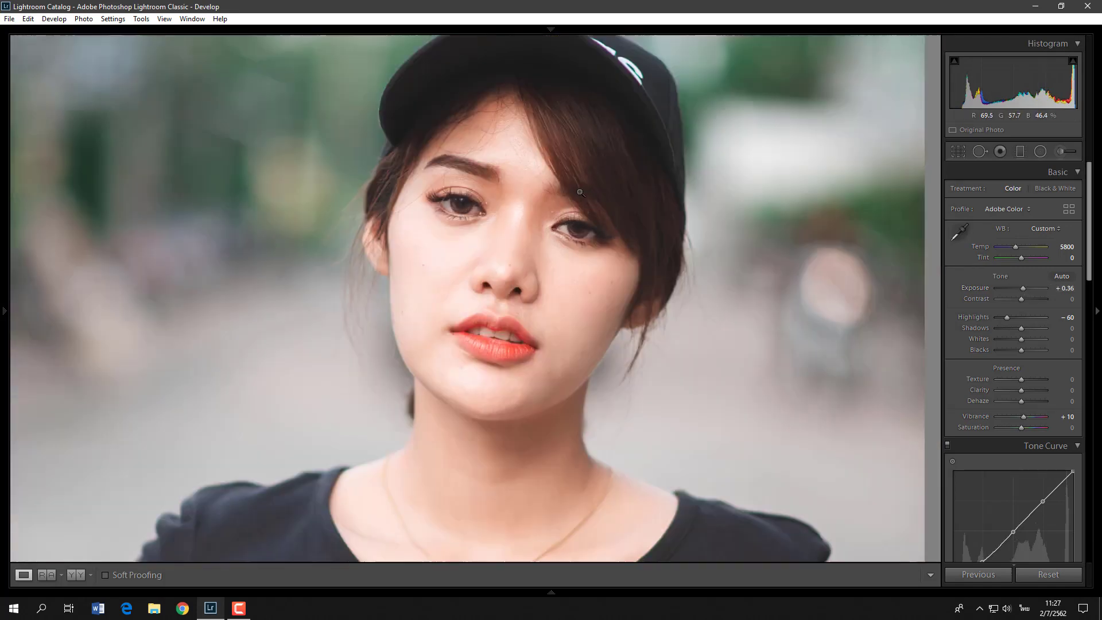
pyautogui.click(71, 574)
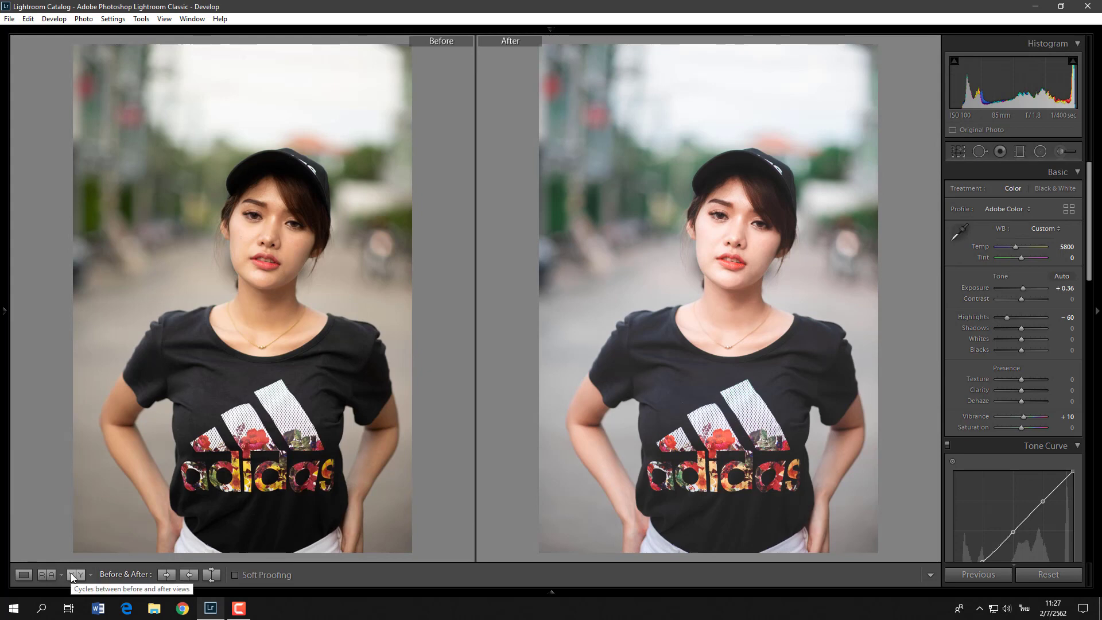
# Hide the side panels, return to Loupe view and zoom to 1:1 on the face around the nose.
pyautogui.press('Tab')
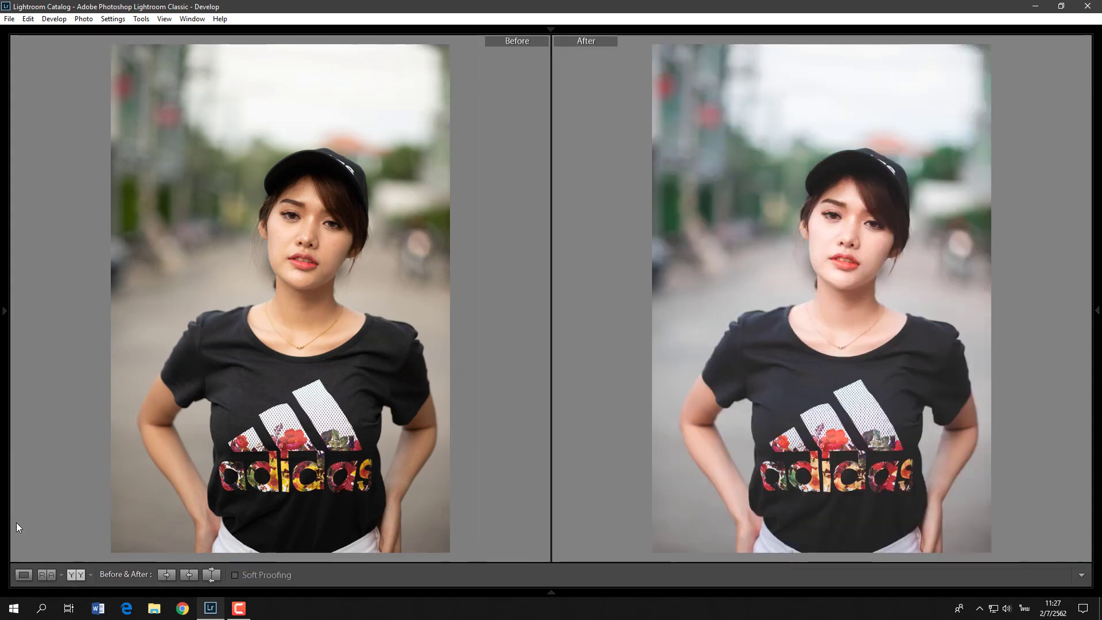
pyautogui.click(22, 575)
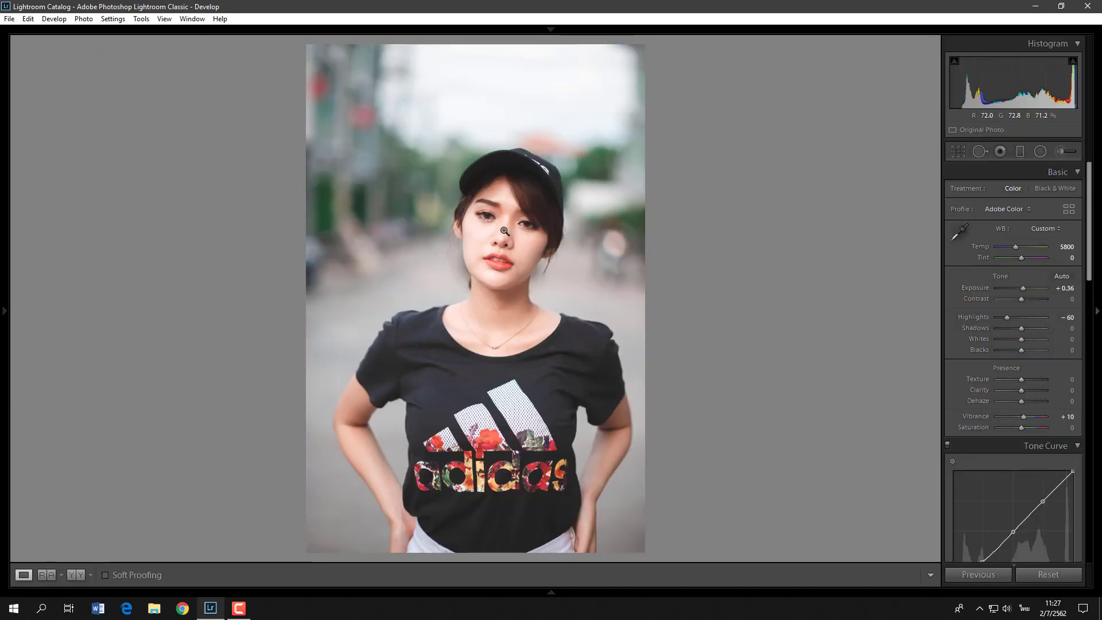
pyautogui.click(502, 230)
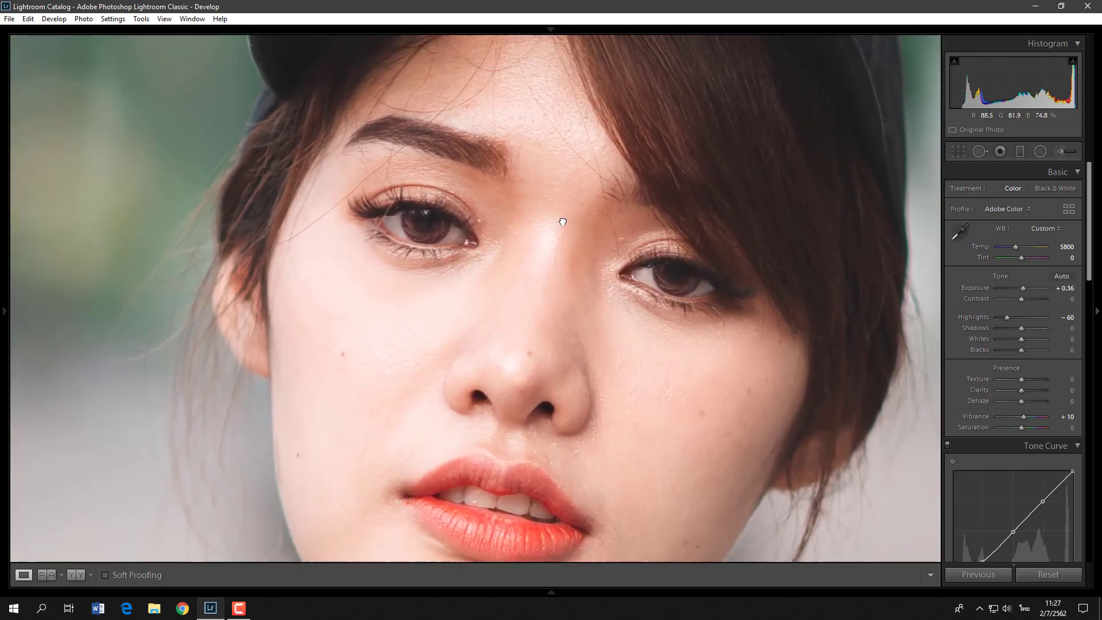
pyautogui.click(563, 222)
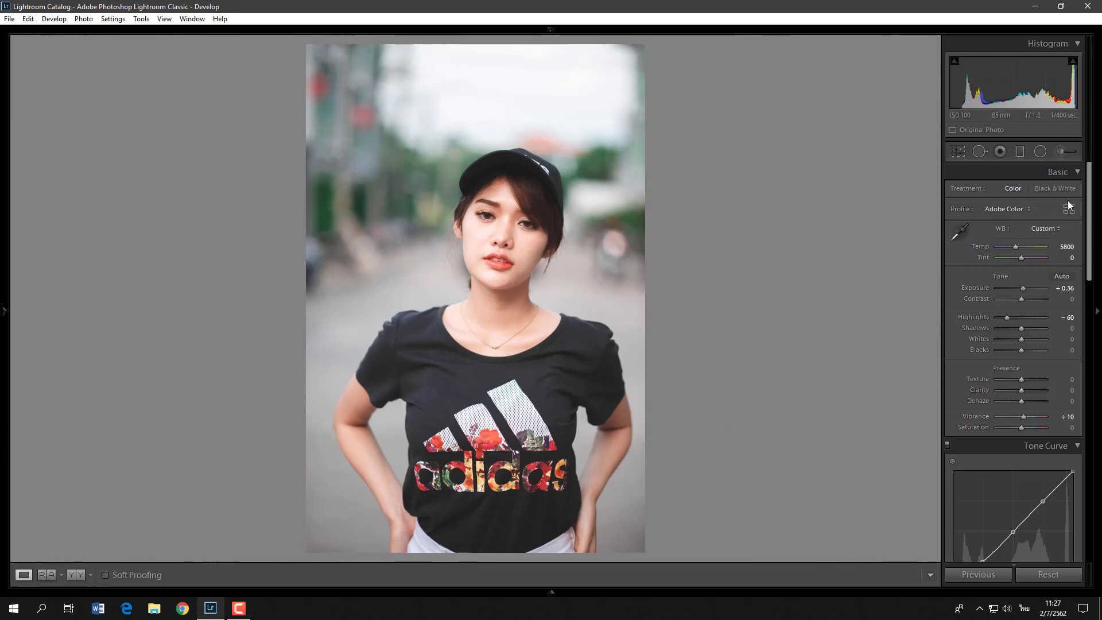
pyautogui.moveTo(1090, 233)
pyautogui.mouseDown()
pyautogui.moveTo(1068, 521)
pyautogui.moveTo(1097, 293)
pyautogui.moveTo(1092, 205)
pyautogui.mouseUp()
pyautogui.click(505, 231)
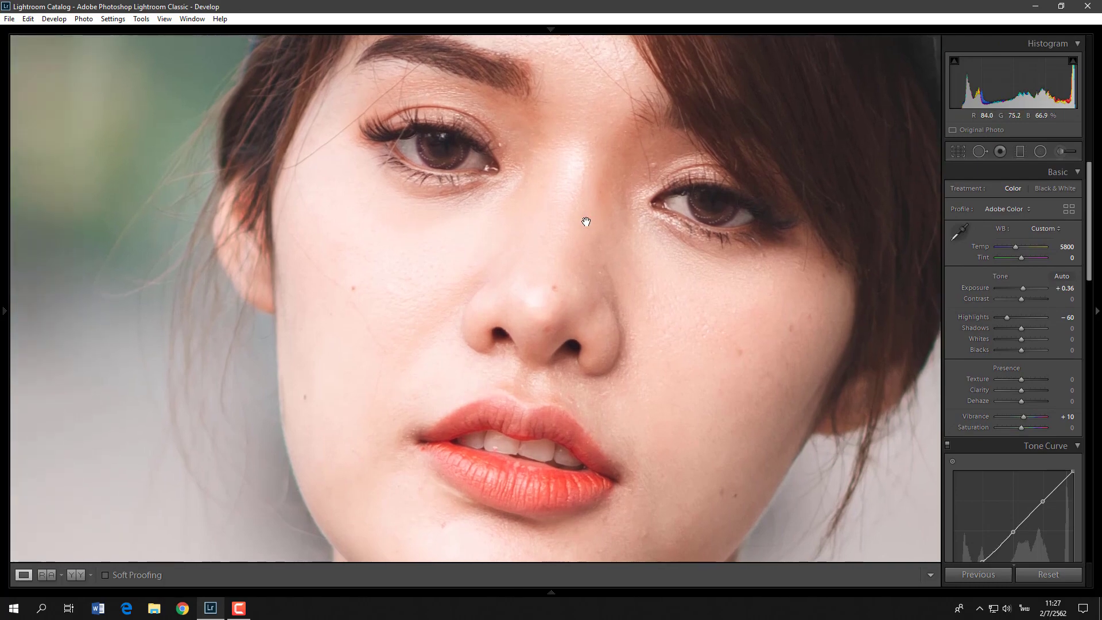